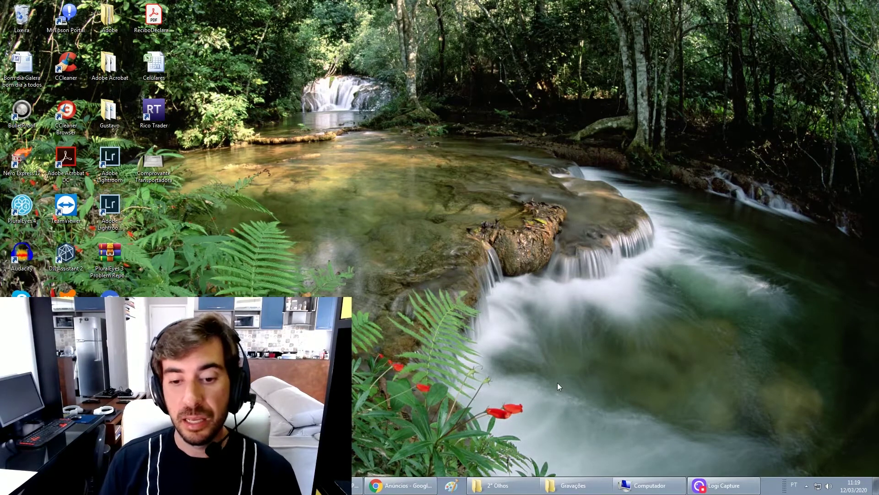
Open OGMG110 from the 2° Olhos folder with Adobe Photoshop CS6.
{"action": "left_click", "coordinate": [497, 485]}
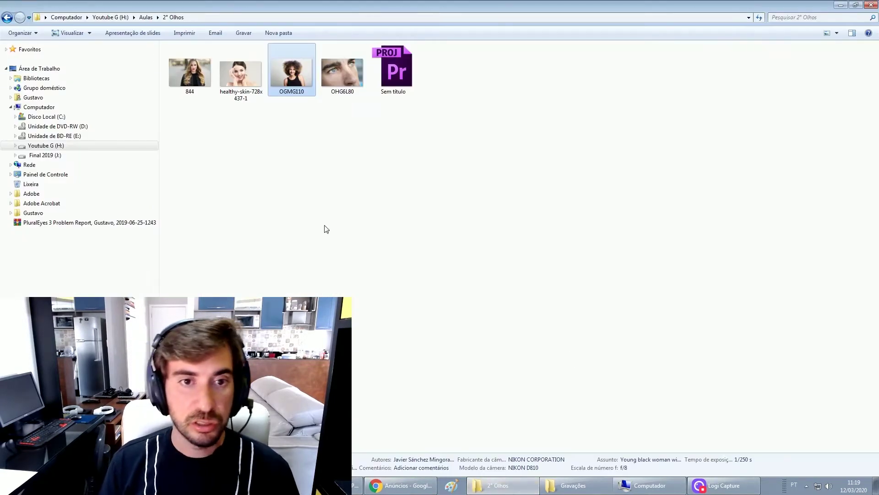
{"action": "right_click", "coordinate": [293, 76]}
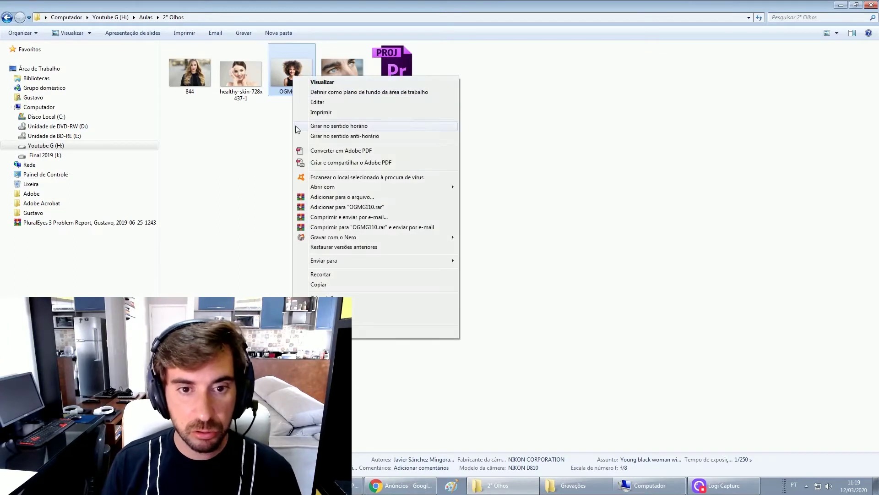
{"action": "mouse_move", "coordinate": [322, 187]}
{"action": "left_click", "coordinate": [485, 217]}
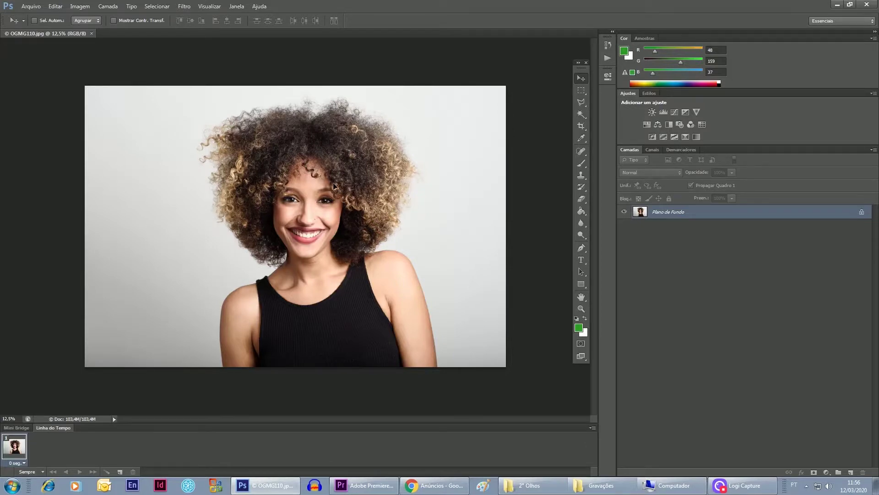
Zoom to 200% on the eye on the left of the photo.
{"action": "key", "text": "ctrl+plus"}
{"action": "key", "text": "ctrl+plus"}
{"action": "key", "text": "ctrl+plus"}
{"action": "key", "text": "ctrl+plus"}
{"action": "key", "text": "ctrl+plus"}
{"action": "key", "text": "ctrl+plus"}
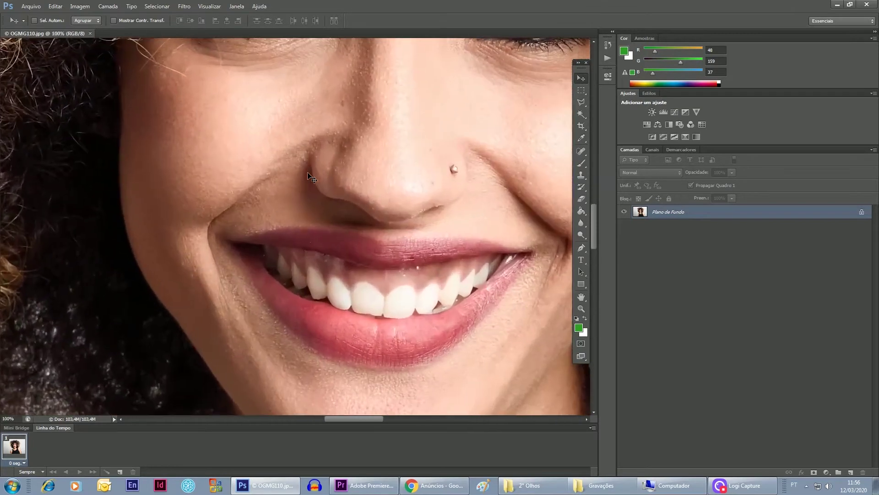
{"action": "left_click_drag", "start_coordinate": [316, 101], "coordinate": [324, 262]}
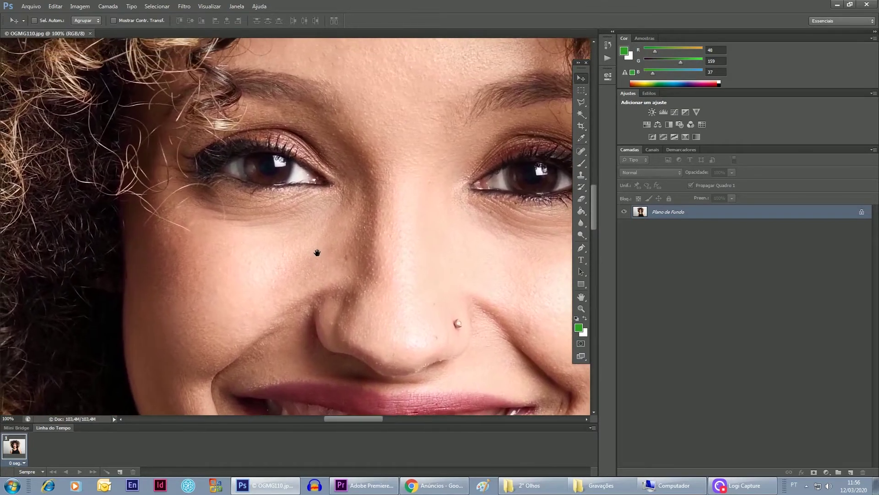
{"action": "left_click_drag", "start_coordinate": [275, 197], "coordinate": [288, 229]}
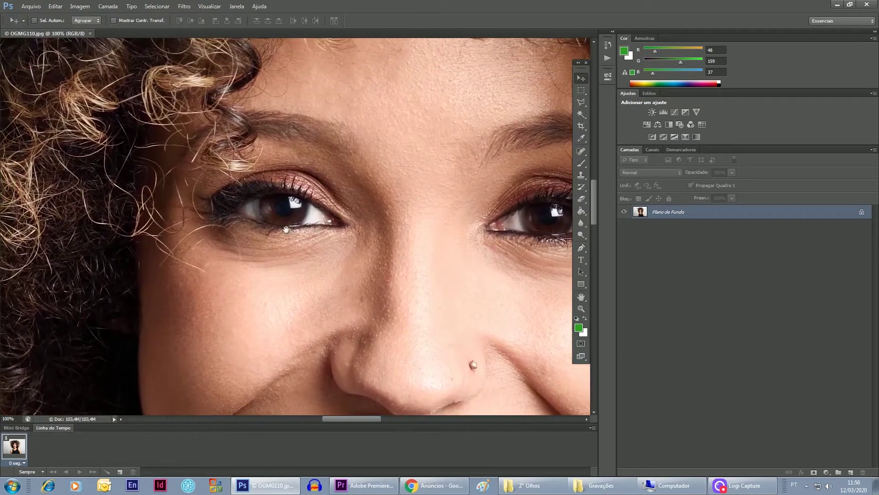
{"action": "key", "text": "ctrl+plus"}
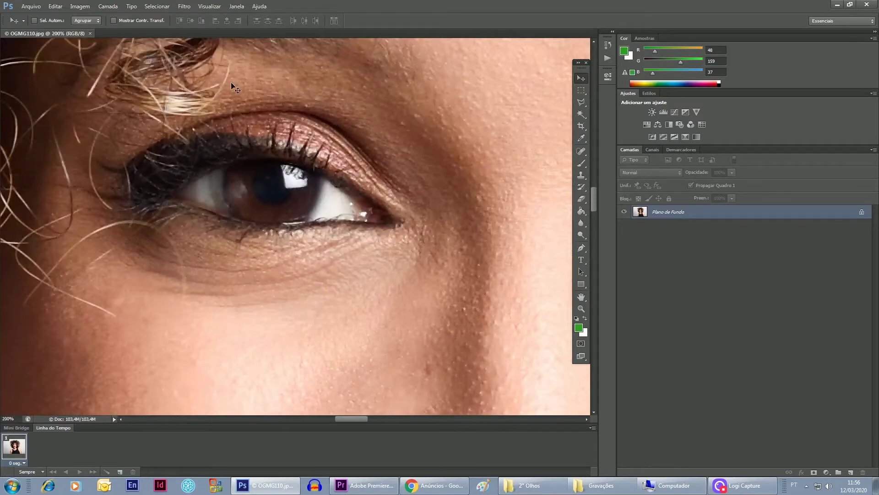
Start a Polygonal Lasso outline around the left iris.
{"action": "left_click", "coordinate": [583, 103]}
{"action": "left_click", "coordinate": [635, 109]}
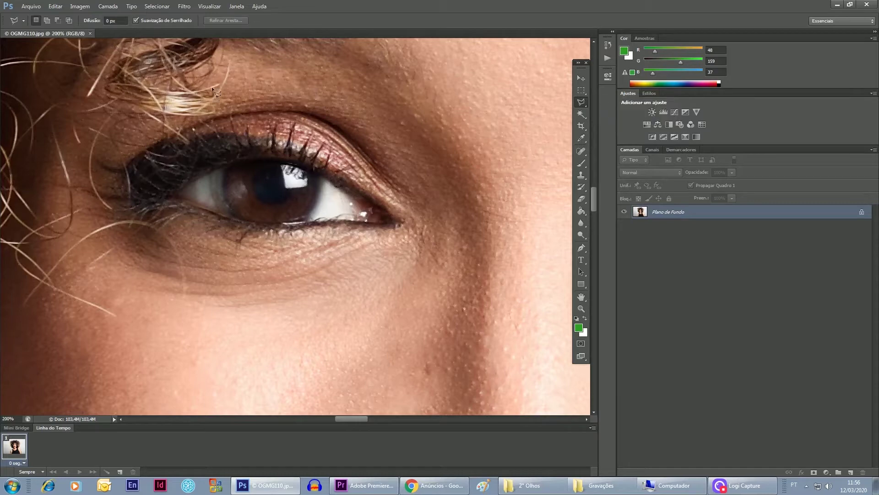
{"action": "left_click", "coordinate": [253, 221]}
{"action": "left_click", "coordinate": [238, 219]}
Close the first iris outline, Shift-add a lasso around the second iris, and zoom out.
{"action": "left_click", "coordinate": [264, 224]}
{"action": "key", "text": "ctrl+d"}
{"action": "left_click_drag", "start_coordinate": [506, 209], "coordinate": [291, 248]}
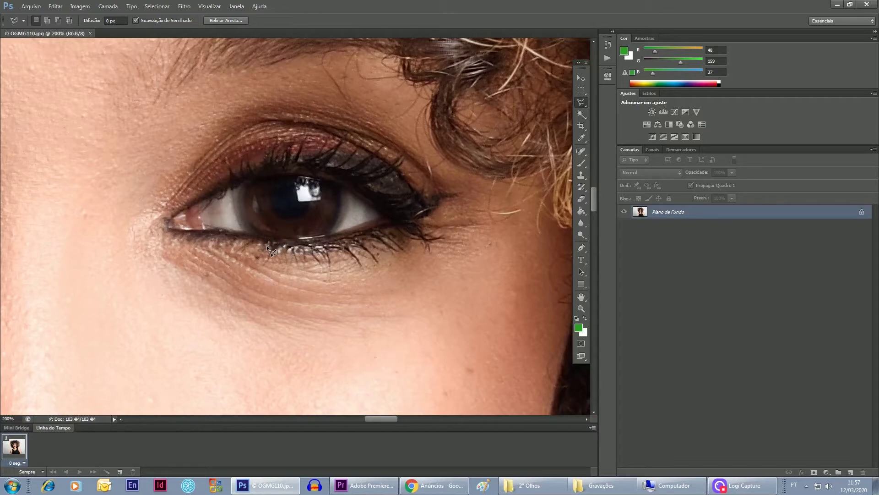
{"action": "key", "text": "shift"}
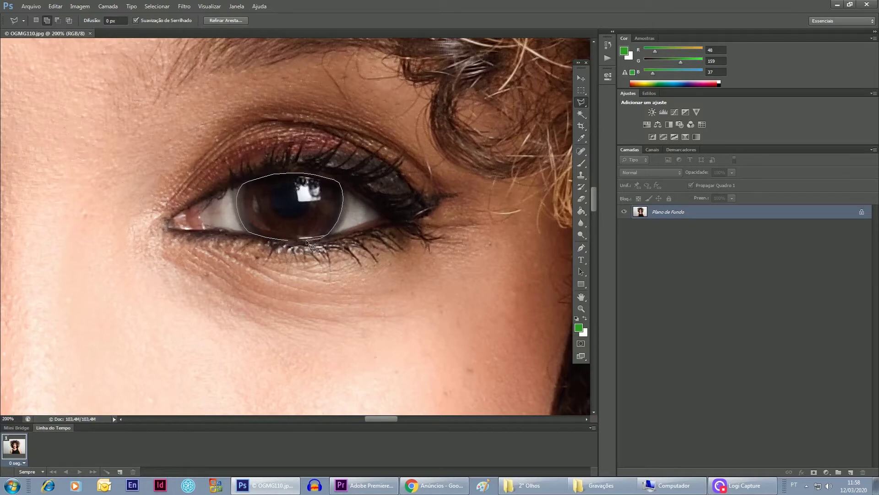
{"action": "left_click", "coordinate": [297, 243]}
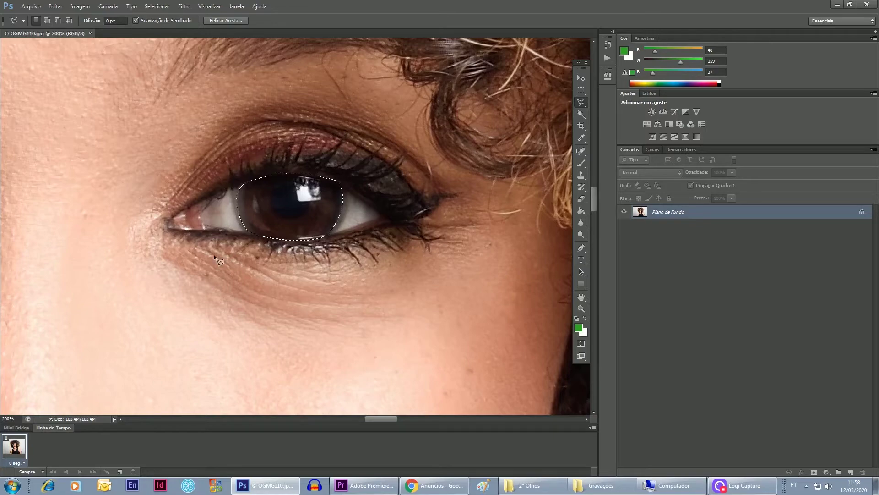
{"action": "key", "text": "ctrl+minus"}
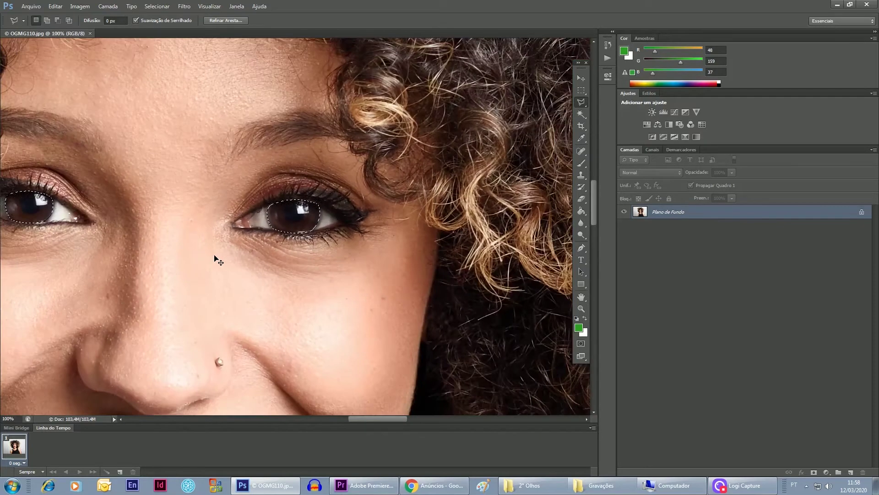
{"action": "key", "text": "ctrl+minus"}
{"action": "key", "text": "ctrl+minus"}
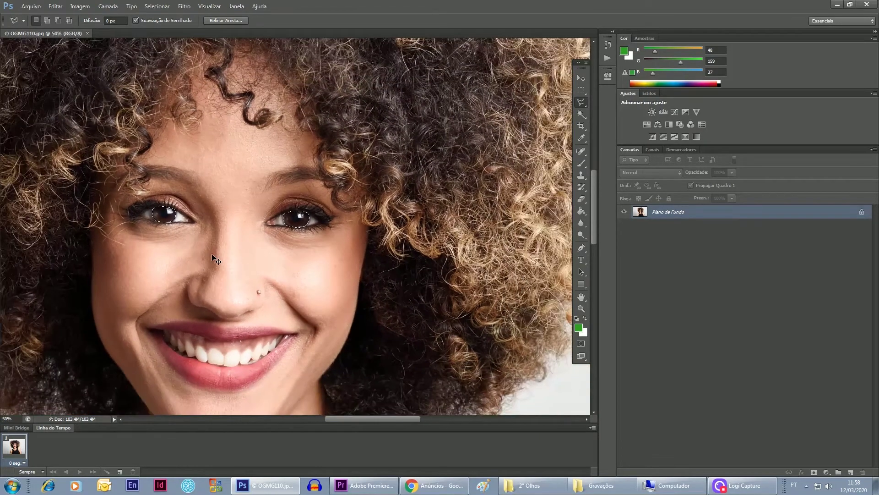
Set the foreground colour to medium blue and add the empty layer Camada 1.
{"action": "left_click_drag", "start_coordinate": [202, 253], "coordinate": [282, 254]}
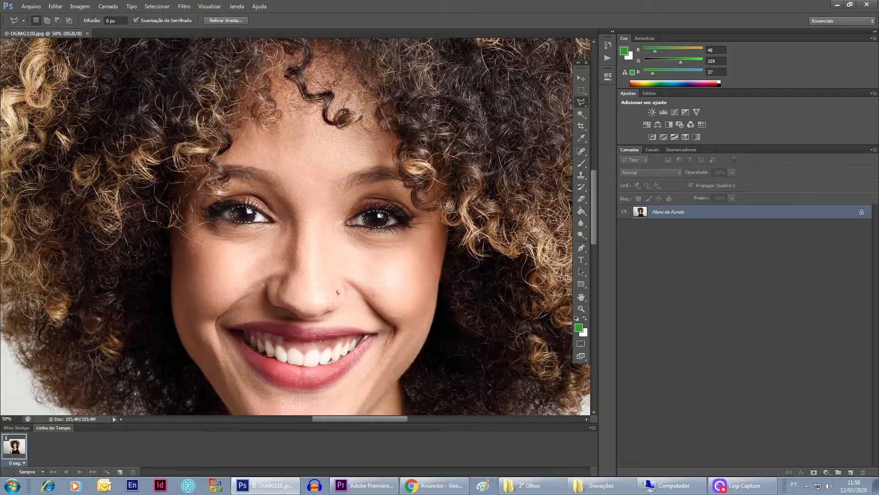
{"action": "key", "text": "ctrl+minus"}
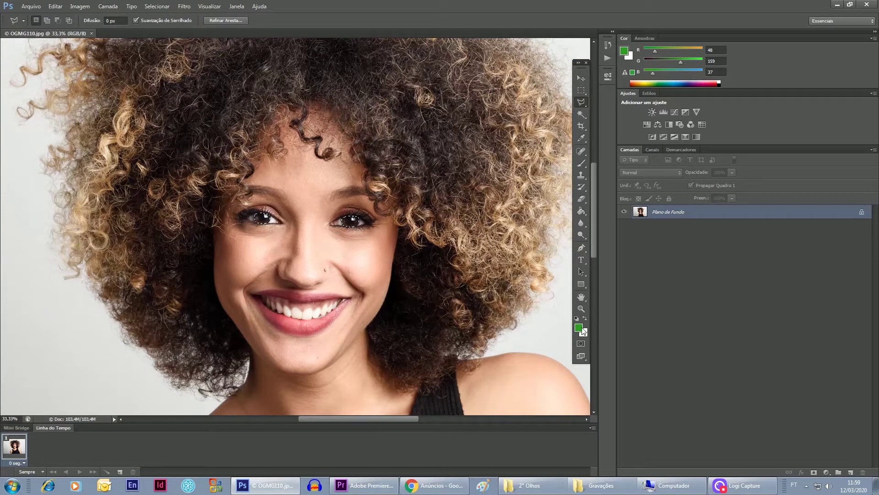
{"action": "left_click", "coordinate": [579, 328]}
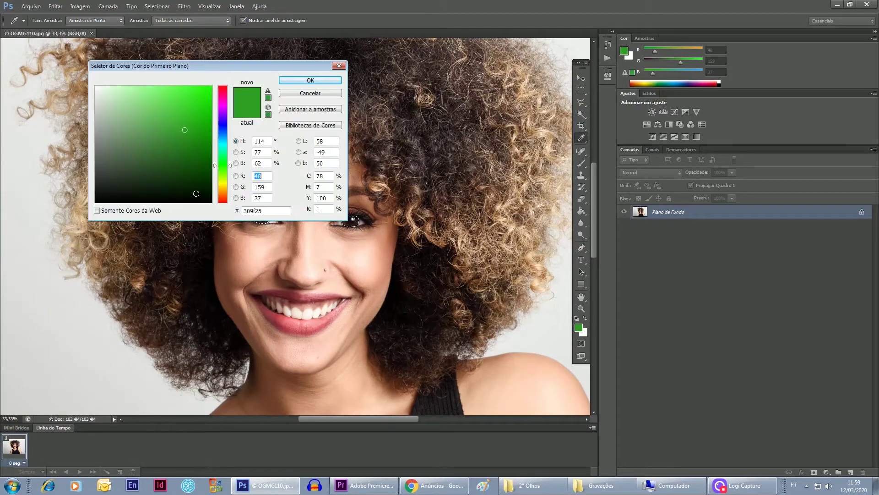
{"action": "mouse_move", "coordinate": [225, 140]}
{"action": "left_mouse_down"}
{"action": "mouse_move", "coordinate": [225, 129]}
{"action": "mouse_move", "coordinate": [175, 138]}
{"action": "mouse_move", "coordinate": [158, 132]}
{"action": "mouse_move", "coordinate": [165, 110]}
{"action": "left_mouse_up"}
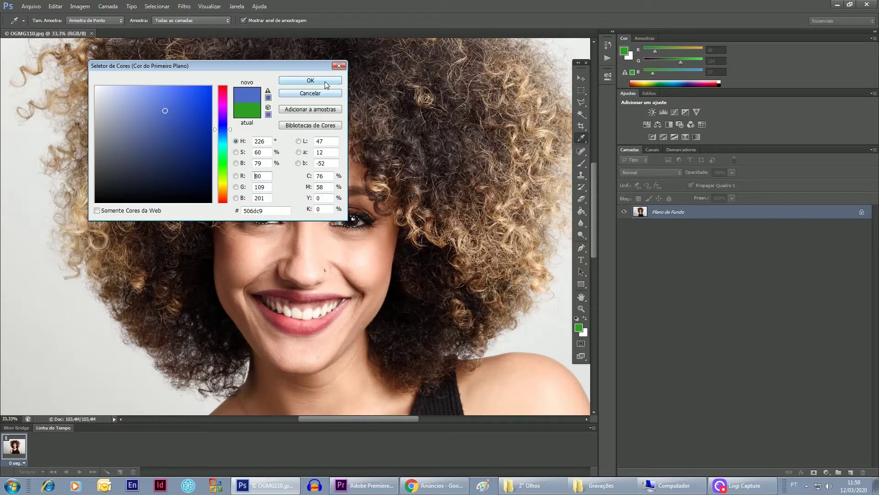
{"action": "left_click", "coordinate": [310, 80]}
{"action": "key", "text": "l"}
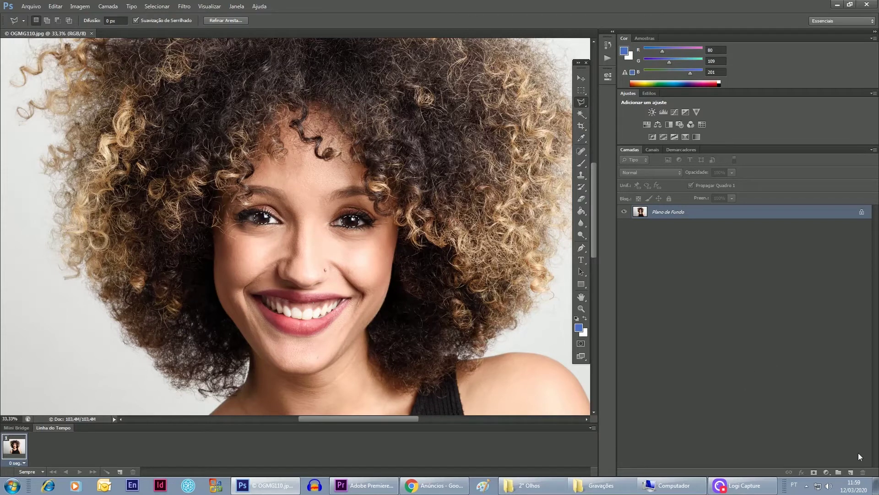
{"action": "left_click", "coordinate": [852, 473]}
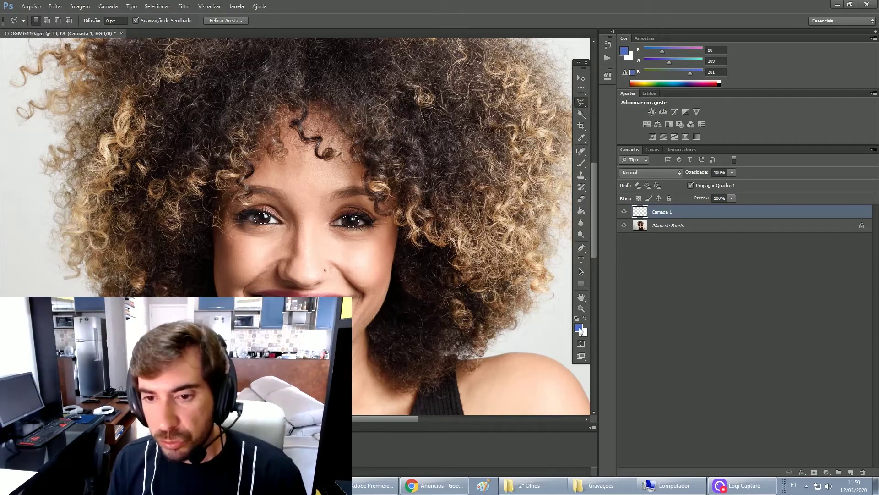
Fill both iris selections with blue using the Paint Bucket on Camada 1.
{"action": "left_click", "coordinate": [582, 211]}
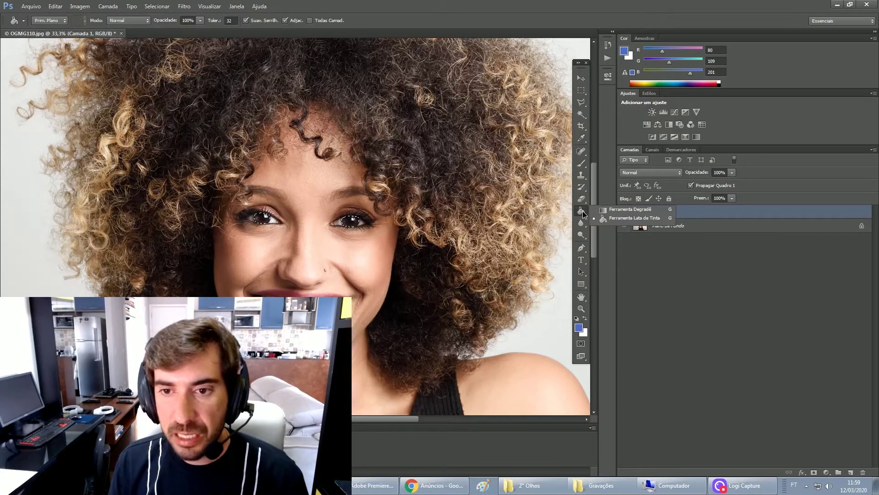
{"action": "left_click", "coordinate": [603, 220]}
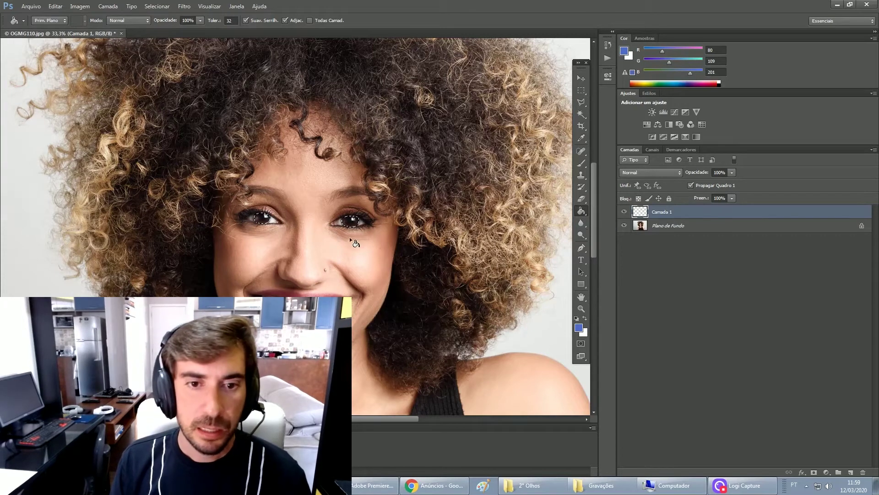
{"action": "left_click", "coordinate": [348, 223]}
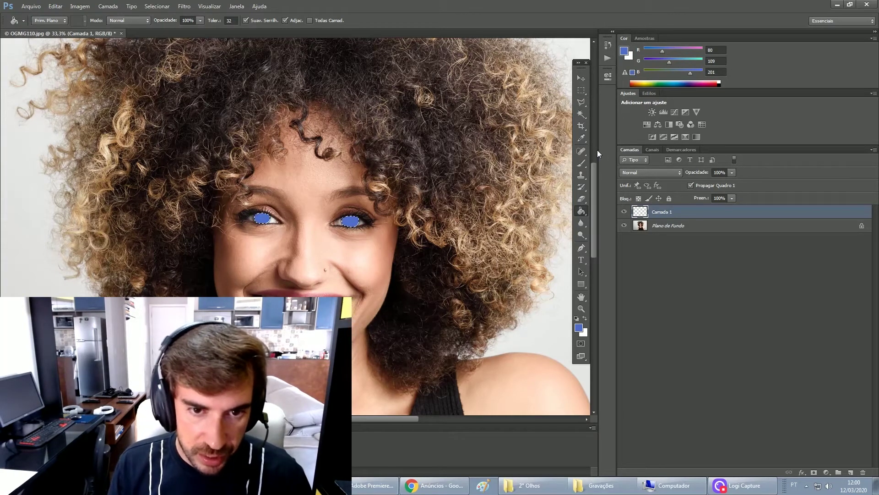
{"action": "left_click", "coordinate": [654, 171]}
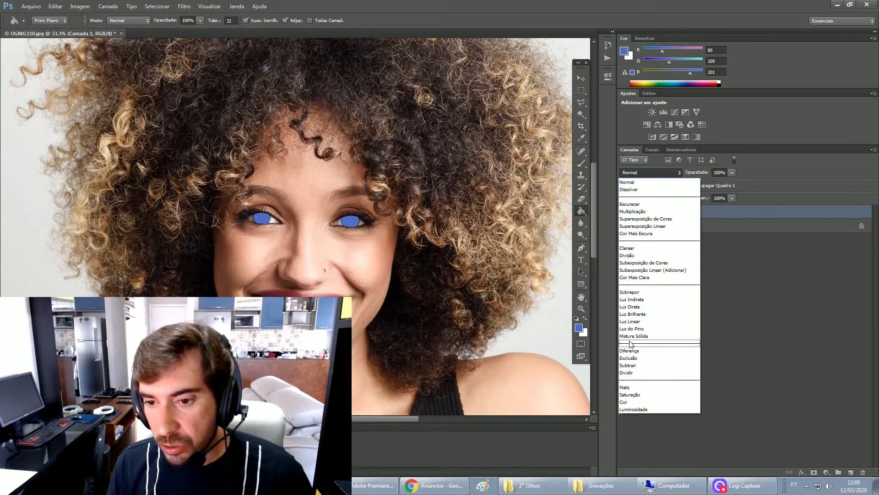
Set the blue iris layer to Cor (Color) blend mode at 35% opacity.
{"action": "left_click", "coordinate": [636, 402]}
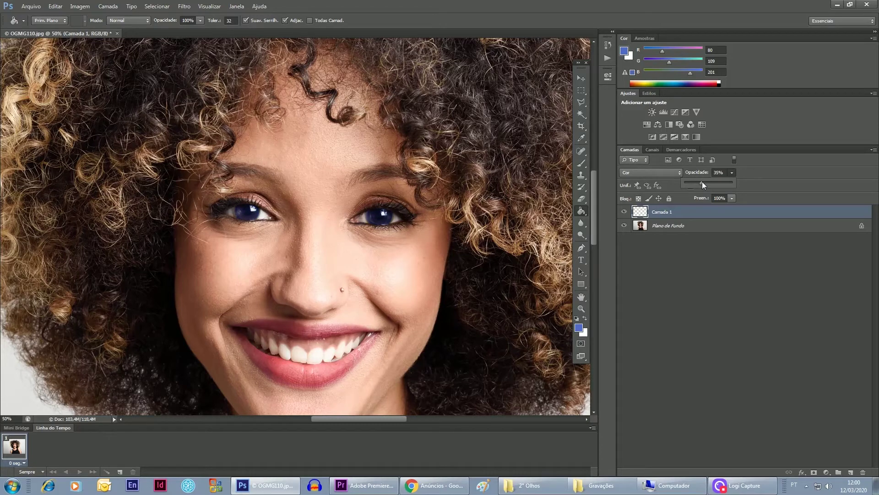
{"action": "key", "text": "ctrl+minus"}
{"action": "key", "text": "ctrl+minus"}
{"action": "key", "text": "ctrl+minus"}
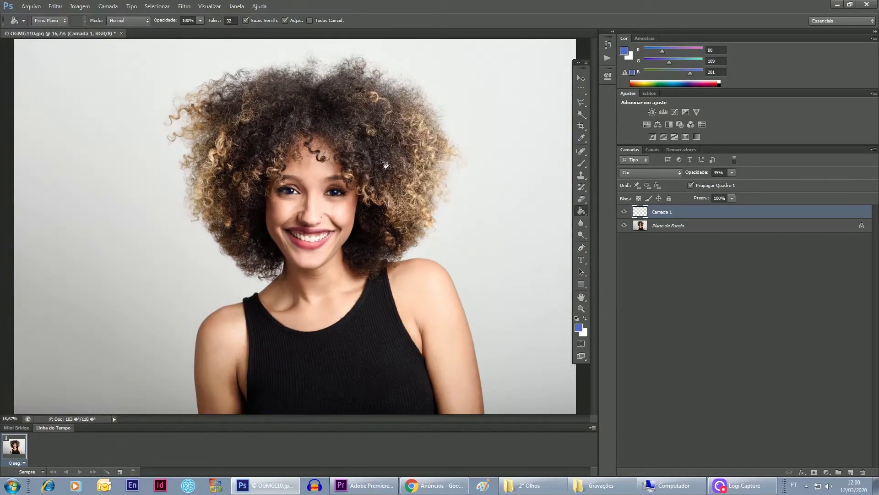
Change the foreground to a darker green and refill the irises on the Color layer.
{"action": "key", "text": "ctrl+plus"}
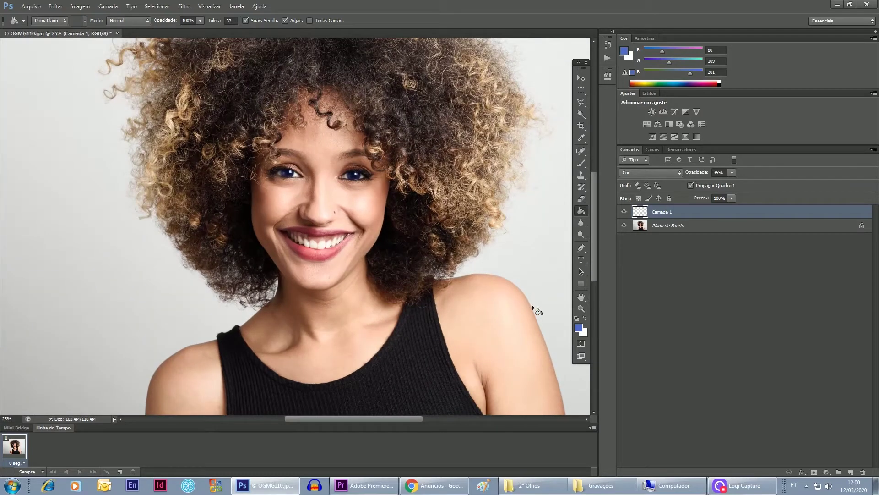
{"action": "left_click", "coordinate": [580, 329]}
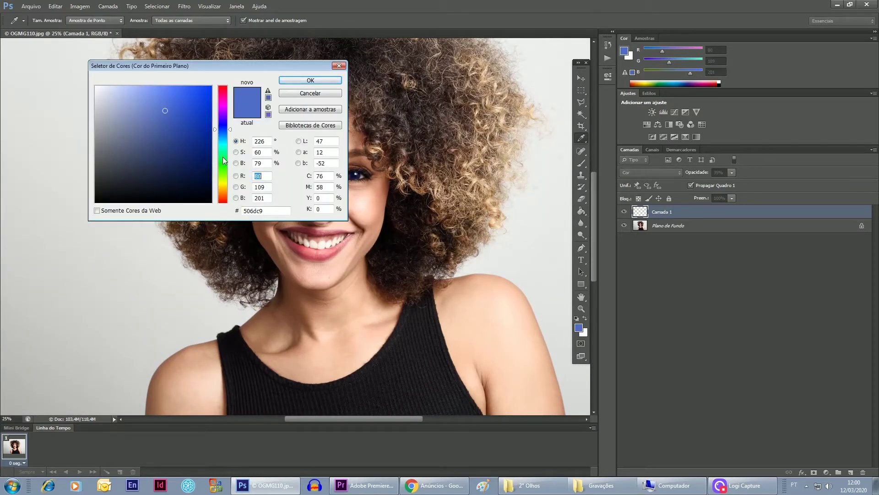
{"action": "left_click_drag", "start_coordinate": [223, 157], "coordinate": [223, 167]}
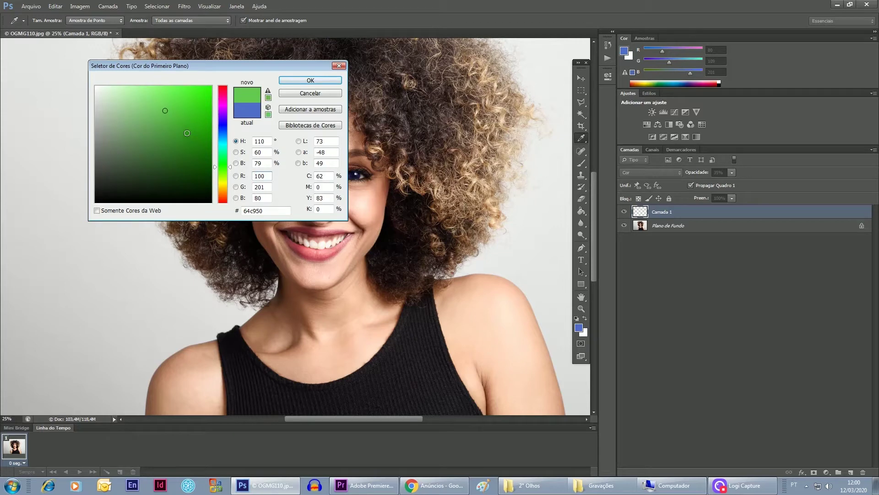
{"action": "left_click_drag", "start_coordinate": [183, 135], "coordinate": [183, 125]}
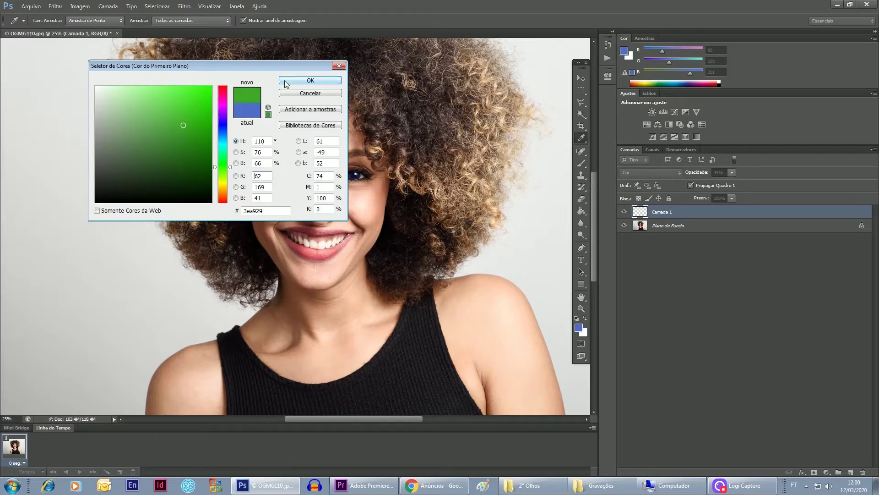
{"action": "left_click", "coordinate": [286, 82]}
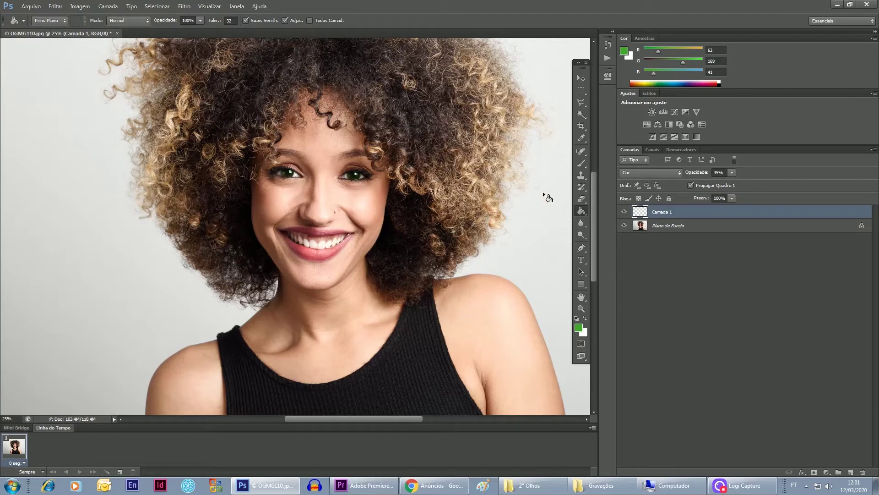
{"action": "left_click", "coordinate": [580, 78]}
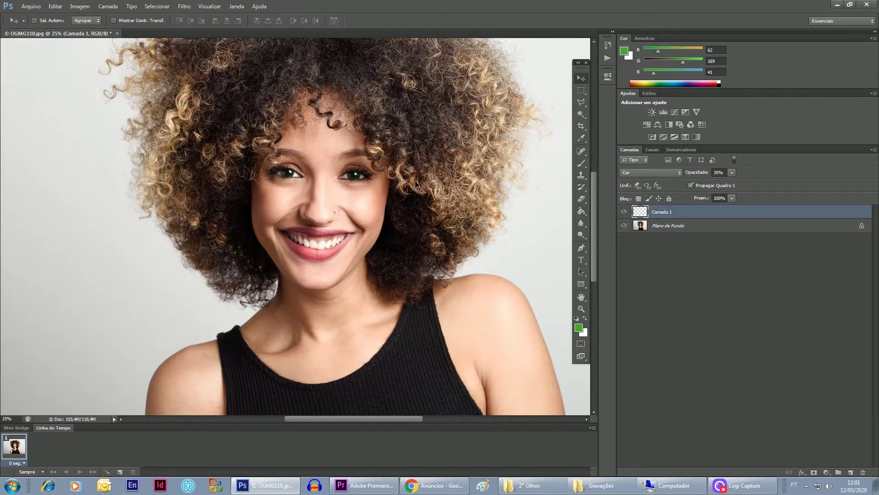
{"action": "key", "text": "ctrl+minus"}
{"action": "key", "text": "ctrl+minus"}
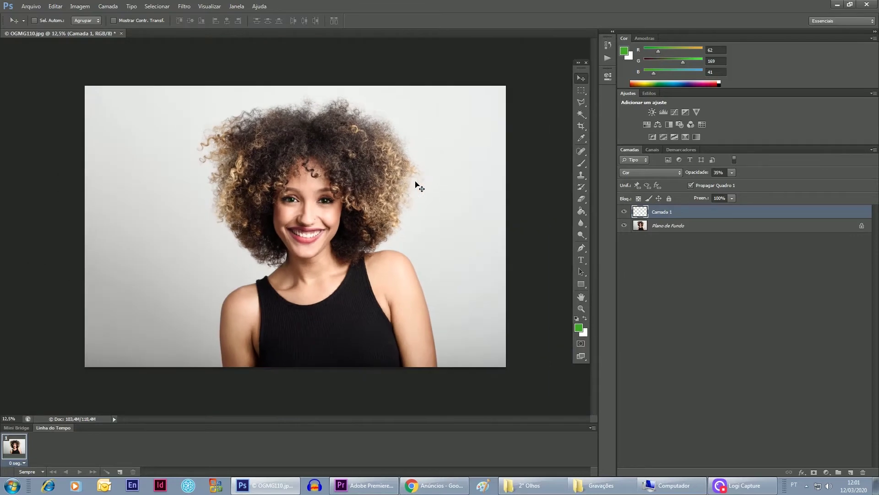
{"action": "left_click", "coordinate": [31, 6]}
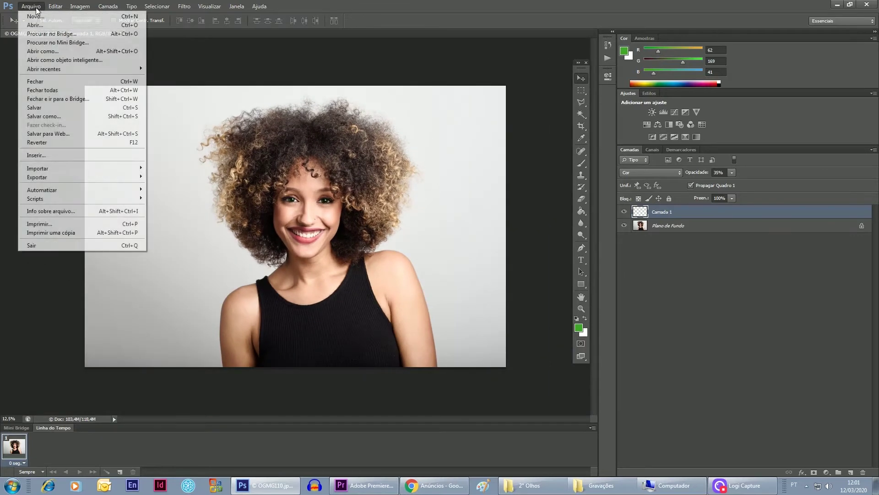
Save the image as JPEG OGMG110 in 2° Olhos with default JPEG options.
{"action": "left_click", "coordinate": [48, 118]}
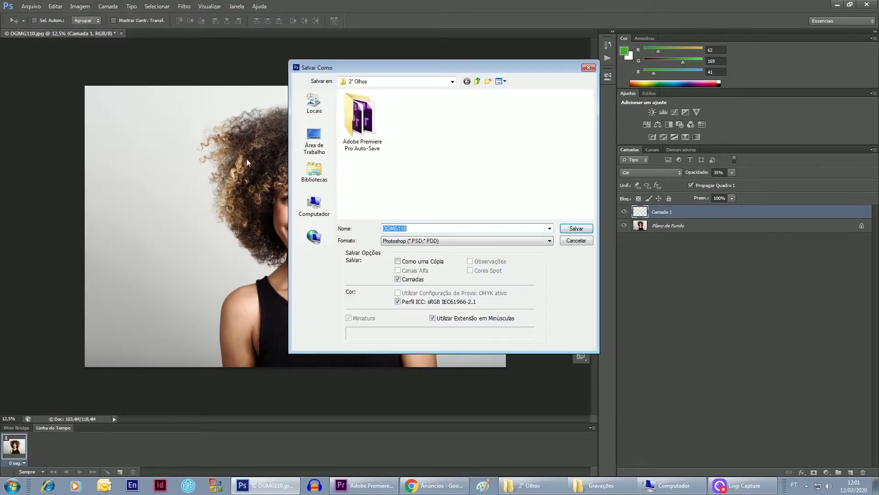
{"action": "left_click", "coordinate": [399, 241]}
{"action": "left_click", "coordinate": [414, 305]}
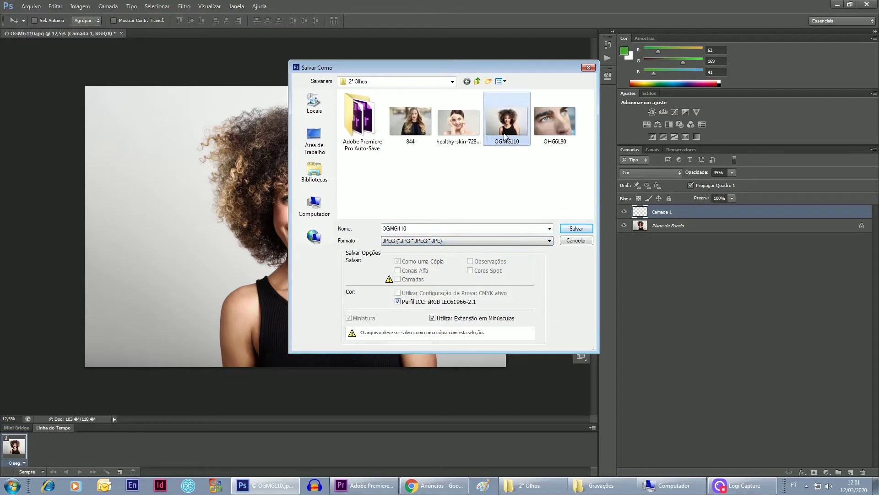
{"action": "left_click", "coordinate": [406, 228]}
{"action": "key", "text": "Return"}
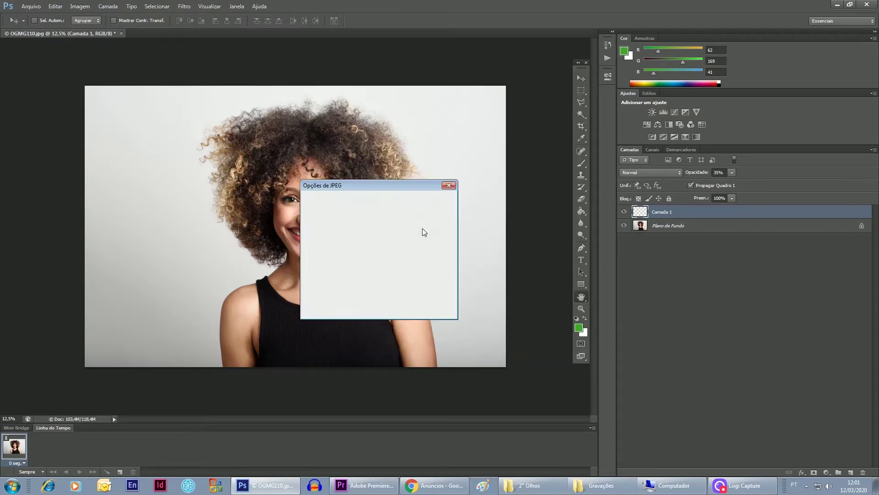
{"action": "left_click", "coordinate": [426, 200]}
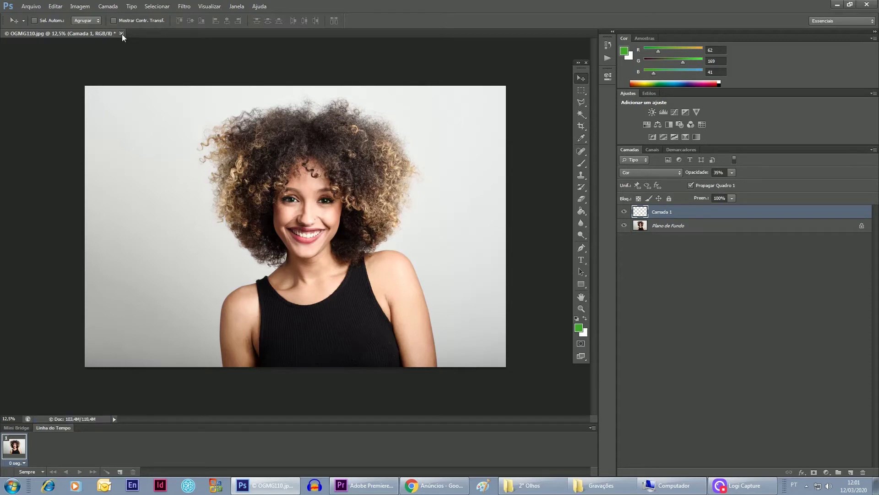
{"action": "left_click", "coordinate": [121, 34]}
Close the document without saving and open original OGMG110 in Windows Photo Viewer.
{"action": "left_click", "coordinate": [435, 182]}
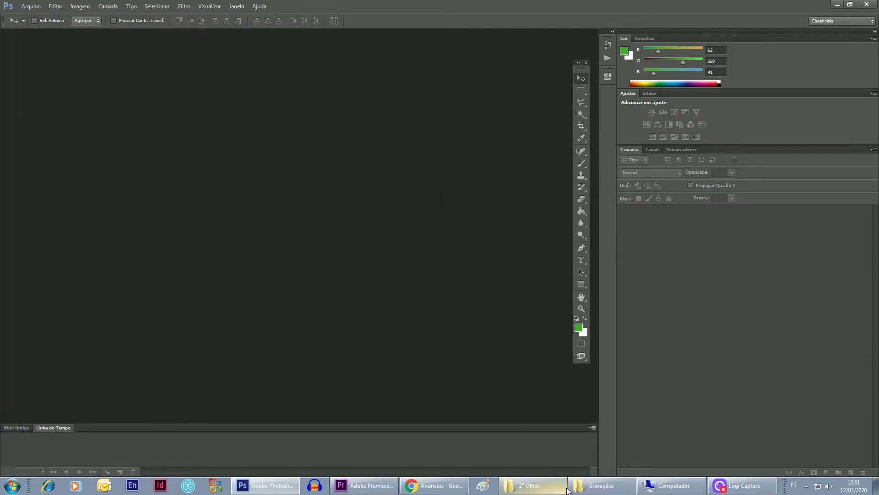
{"action": "left_click", "coordinate": [526, 485]}
{"action": "double_click", "coordinate": [394, 83]}
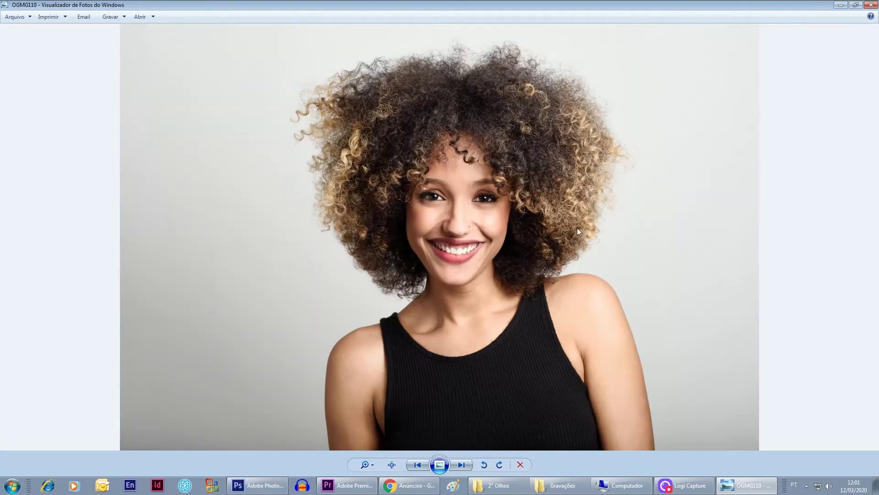
Flip between original OGMG110 and green-eyed OGMG110 1, zooming in on the eyes.
{"action": "key", "text": "Right"}
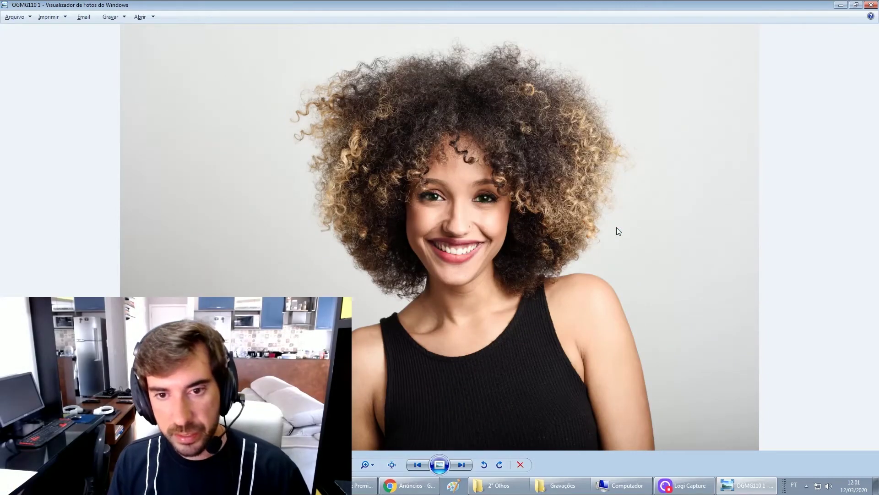
{"action": "key", "text": "Left"}
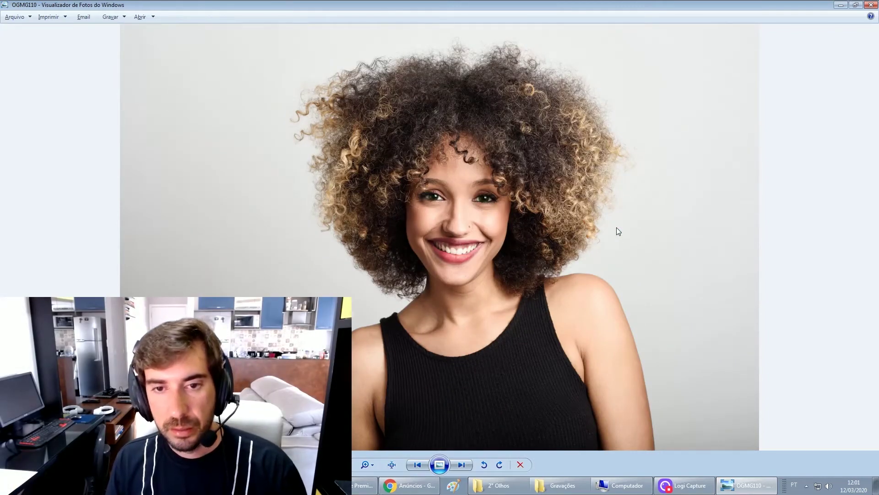
{"action": "key", "text": "Right"}
{"action": "scroll", "coordinate": [490, 198], "scroll_direction": "up", "scroll_amount": 3}
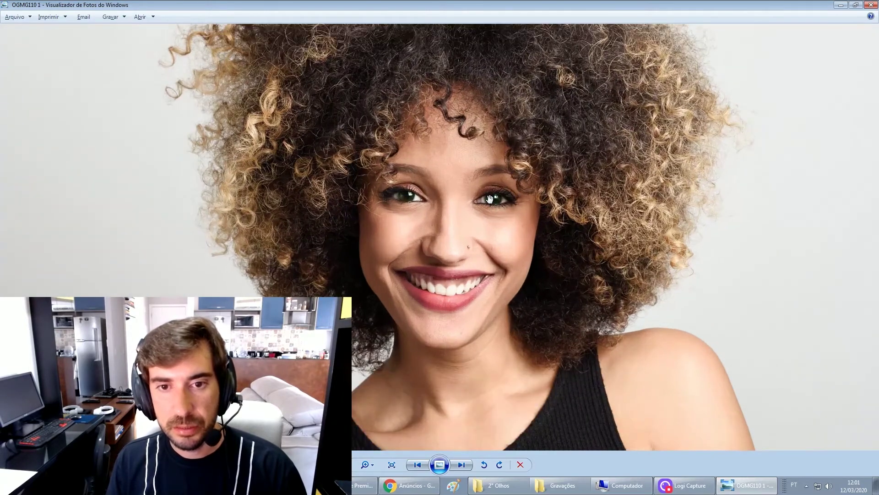
{"action": "key", "text": "Left"}
{"action": "scroll", "coordinate": [490, 199], "scroll_direction": "up", "scroll_amount": 3}
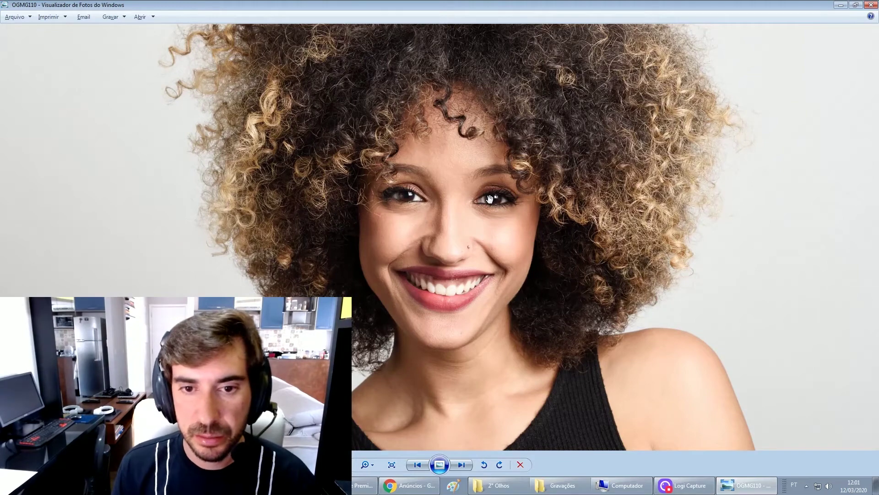
{"action": "key", "text": "Right"}
{"action": "scroll", "coordinate": [646, 225], "scroll_direction": "up", "scroll_amount": 3}
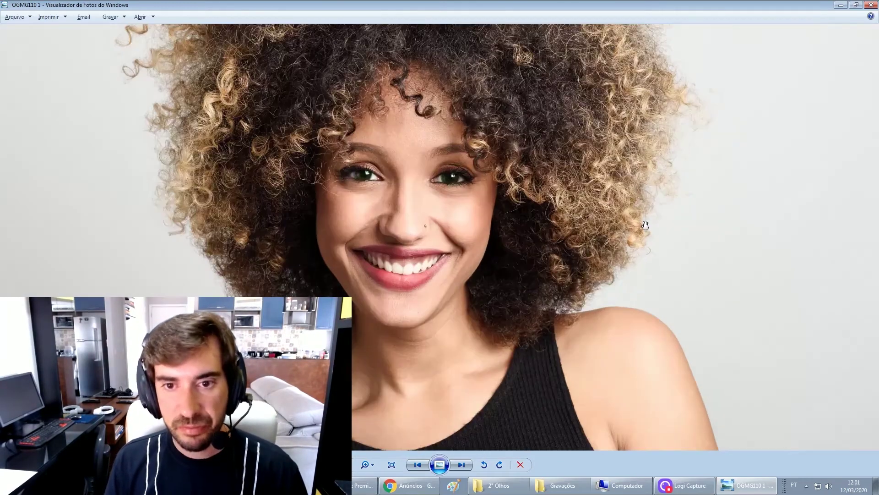
{"action": "scroll", "coordinate": [641, 222], "scroll_direction": "down", "scroll_amount": 2}
{"action": "scroll", "coordinate": [641, 229], "scroll_direction": "down", "scroll_amount": 1}
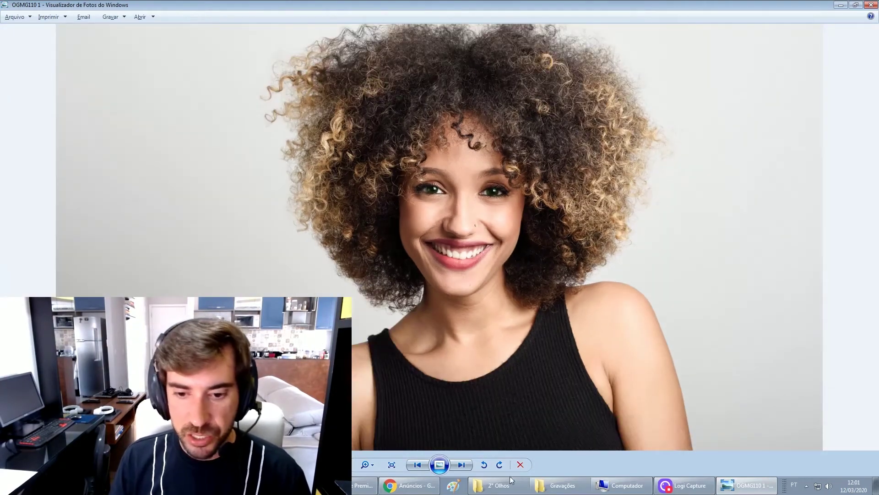
{"action": "left_click", "coordinate": [498, 485]}
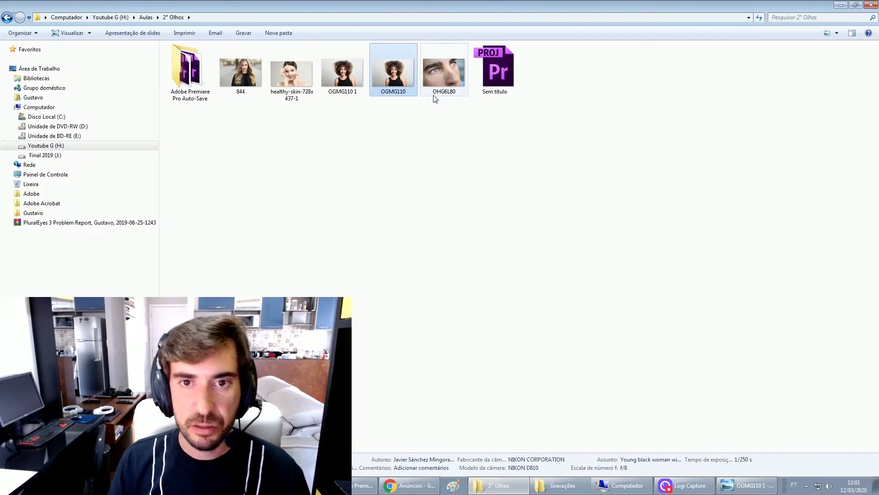
Drag OHG6L80.jpg from the 2° Olhos folder onto Photoshop to open it.
{"action": "mouse_move", "coordinate": [445, 87]}
{"action": "left_mouse_down"}
{"action": "mouse_move", "coordinate": [374, 225]}
{"action": "mouse_move", "coordinate": [364, 488]}
{"action": "left_mouse_up"}
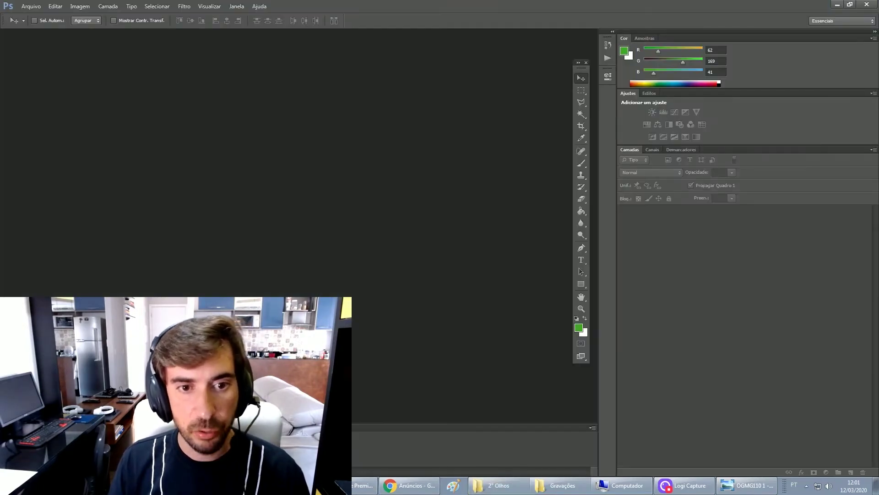
{"action": "left_click_drag", "start_coordinate": [320, 413], "coordinate": [288, 295]}
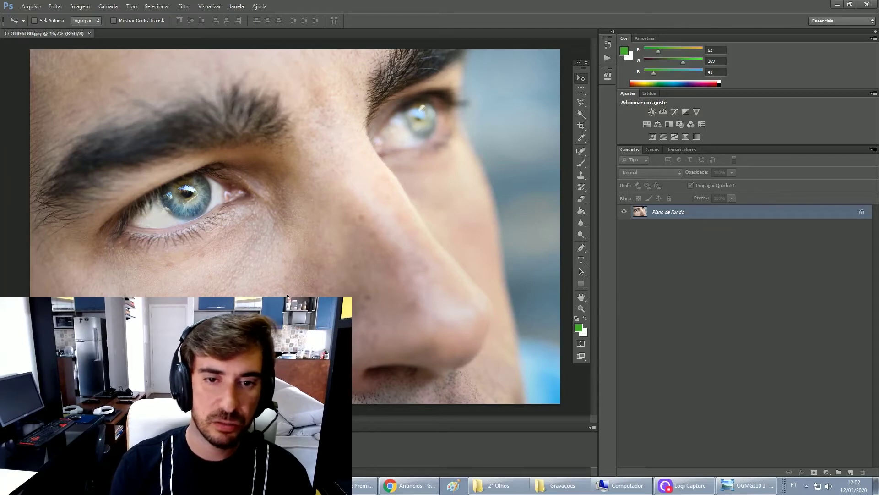
Center the nearer eye in view and switch to the Polygonal Lasso Tool.
{"action": "key", "text": "ctrl+minus"}
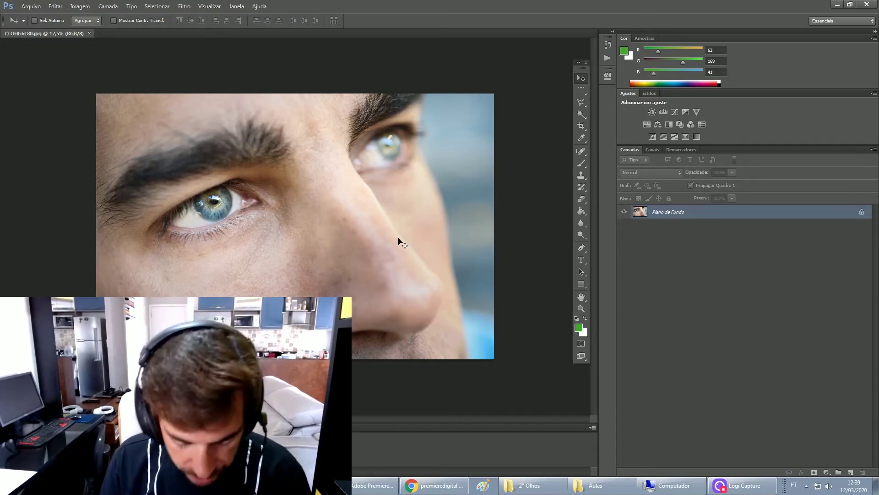
{"action": "scroll", "coordinate": [293, 222], "scroll_direction": "up", "scroll_amount": 3}
{"action": "scroll", "coordinate": [196, 207], "scroll_direction": "up", "scroll_amount": 2}
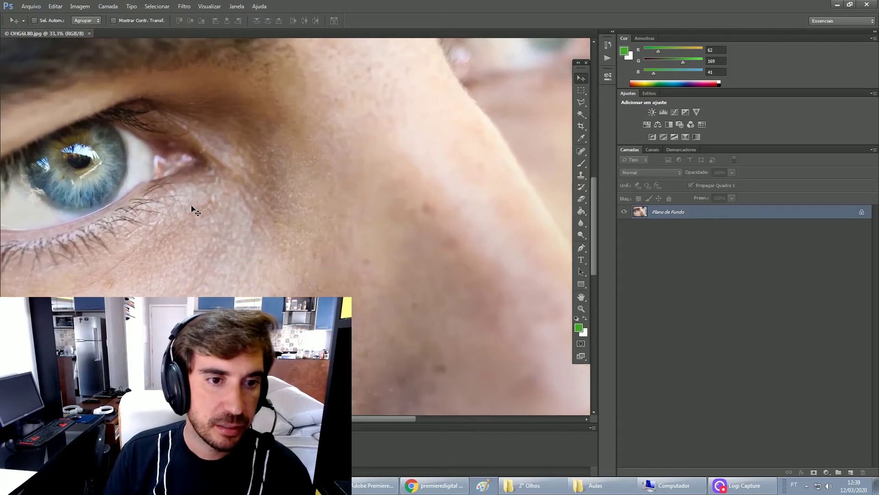
{"action": "left_click_drag", "start_coordinate": [195, 207], "coordinate": [398, 270]}
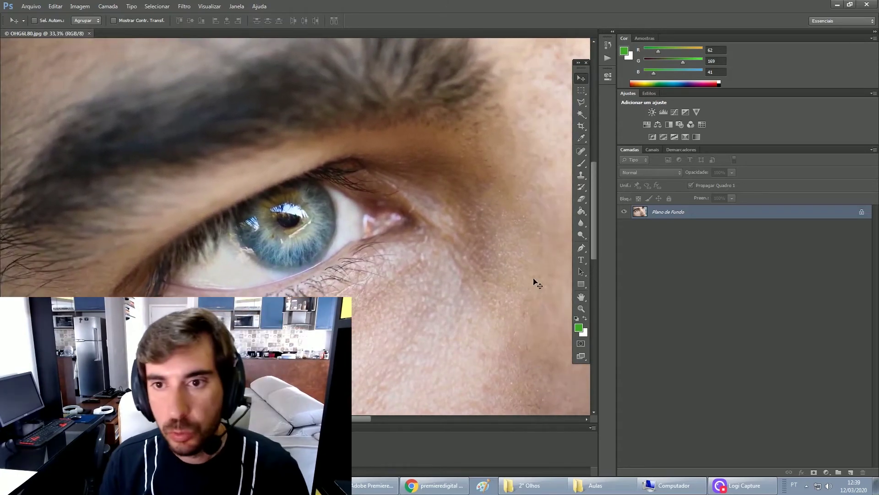
{"action": "left_click", "coordinate": [581, 103]}
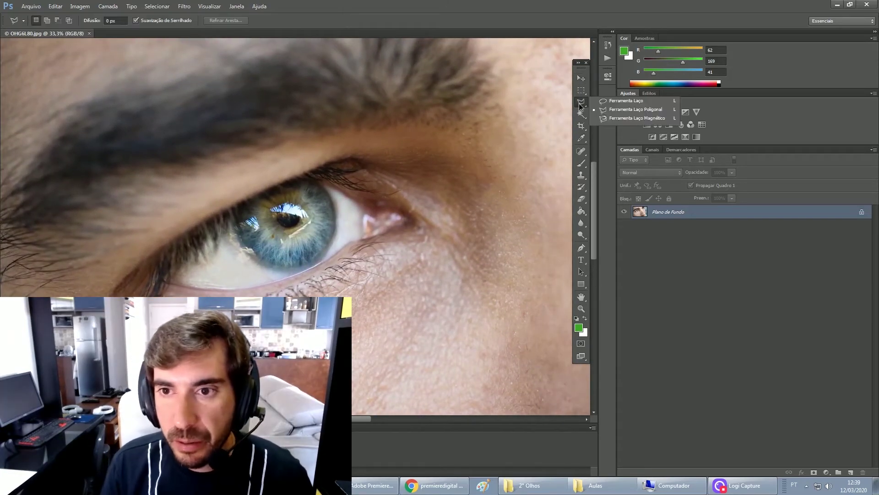
{"action": "left_click", "coordinate": [620, 109]}
Zoom in closer and place the first outline points along the iris's lower edge.
{"action": "key", "text": "ctrl+plus"}
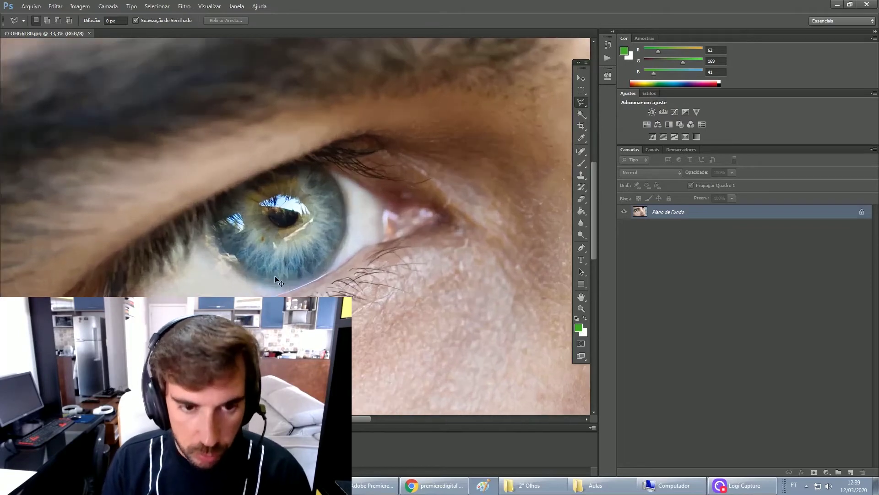
{"action": "left_click", "coordinate": [257, 293]}
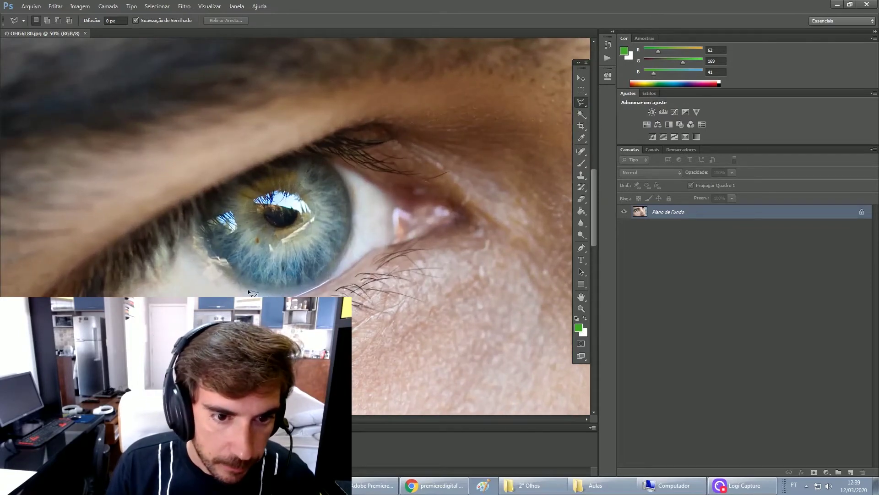
{"action": "left_click", "coordinate": [228, 278]}
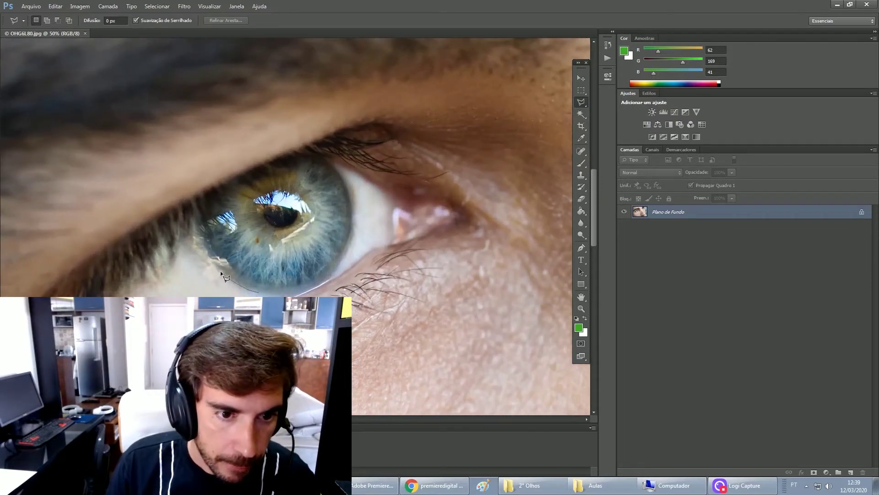
Trace the rest of the nearer iris to close its selection, then pan to the far eye.
{"action": "mouse_move", "coordinate": [207, 253]}
{"action": "left_mouse_down"}
{"action": "mouse_move", "coordinate": [194, 222]}
{"action": "mouse_move", "coordinate": [206, 194]}
{"action": "mouse_move", "coordinate": [304, 151]}
{"action": "mouse_move", "coordinate": [331, 166]}
{"action": "left_mouse_up"}
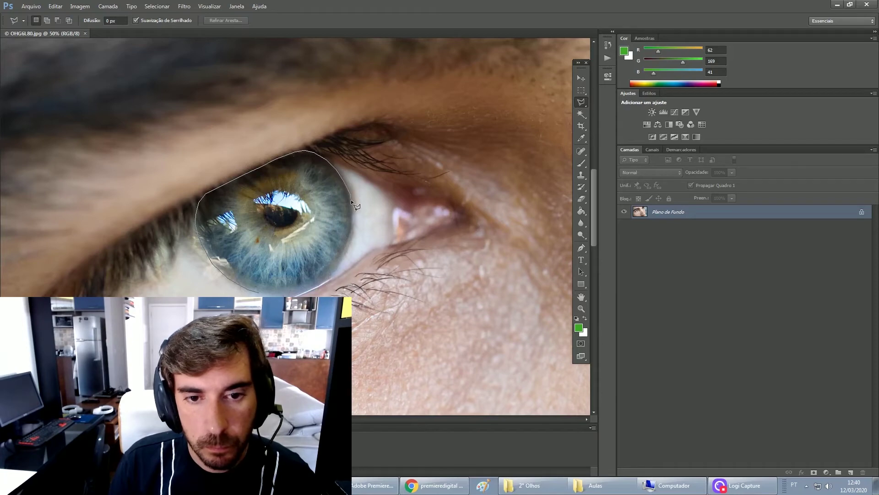
{"action": "mouse_move", "coordinate": [353, 211]}
{"action": "left_mouse_down"}
{"action": "mouse_move", "coordinate": [327, 277]}
{"action": "mouse_move", "coordinate": [272, 296]}
{"action": "left_mouse_up"}
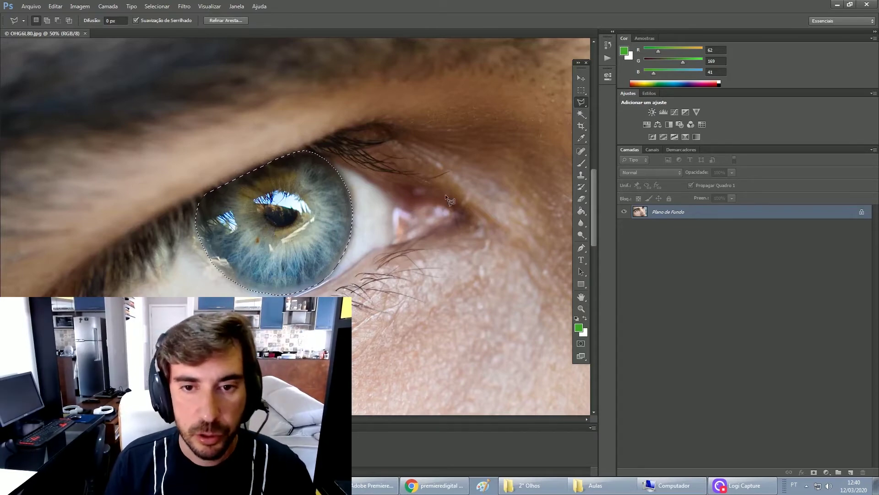
{"action": "scroll", "coordinate": [520, 128], "scroll_direction": "up", "scroll_amount": 3}
{"action": "scroll", "coordinate": [456, 157], "scroll_direction": "up", "scroll_amount": 3}
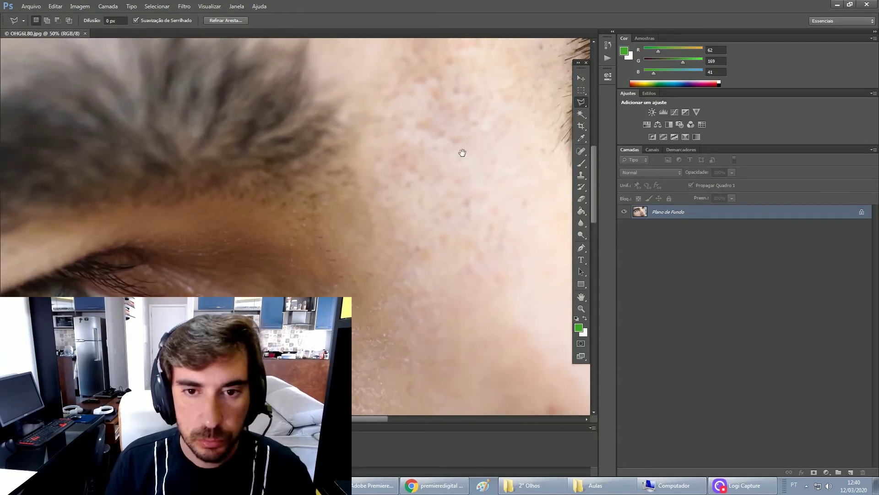
{"action": "left_click_drag", "start_coordinate": [455, 157], "coordinate": [309, 230]}
{"action": "scroll", "coordinate": [309, 231], "scroll_direction": "right", "scroll_amount": 1}
{"action": "scroll", "coordinate": [412, 284], "scroll_direction": "right", "scroll_amount": 2}
{"action": "scroll", "coordinate": [389, 271], "scroll_direction": "right", "scroll_amount": 2}
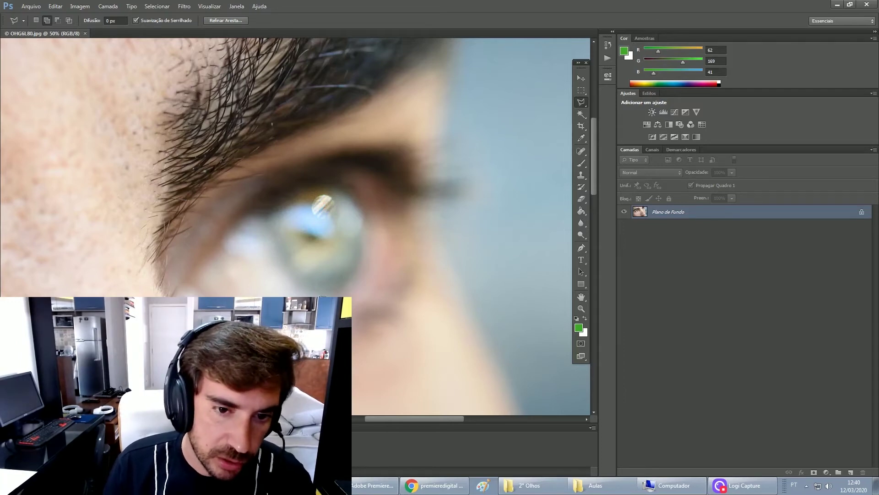
Outline the far eye's iris with the Polygonal Lasso, adding it to the selection.
{"action": "left_click", "coordinate": [321, 297]}
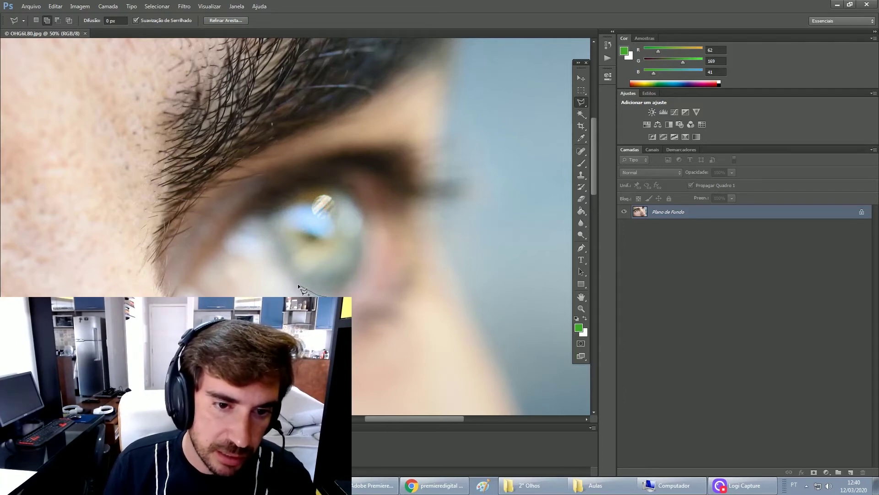
{"action": "left_click", "coordinate": [294, 277]}
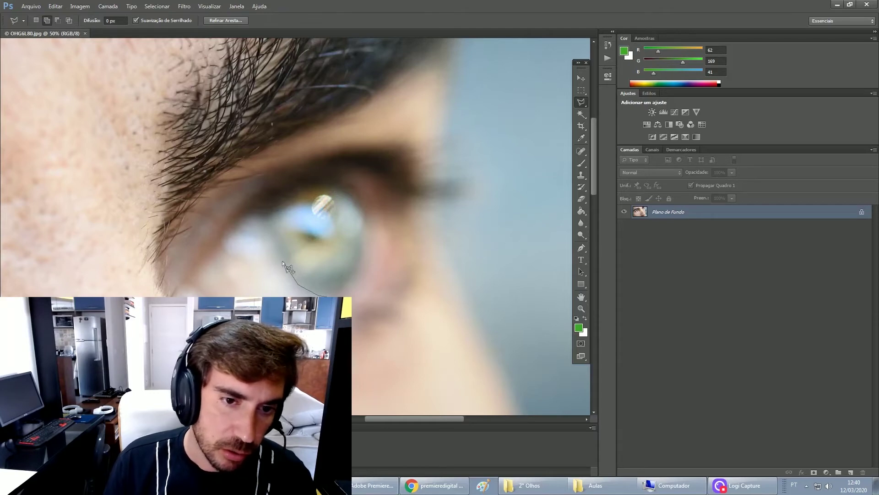
{"action": "left_click", "coordinate": [274, 245]}
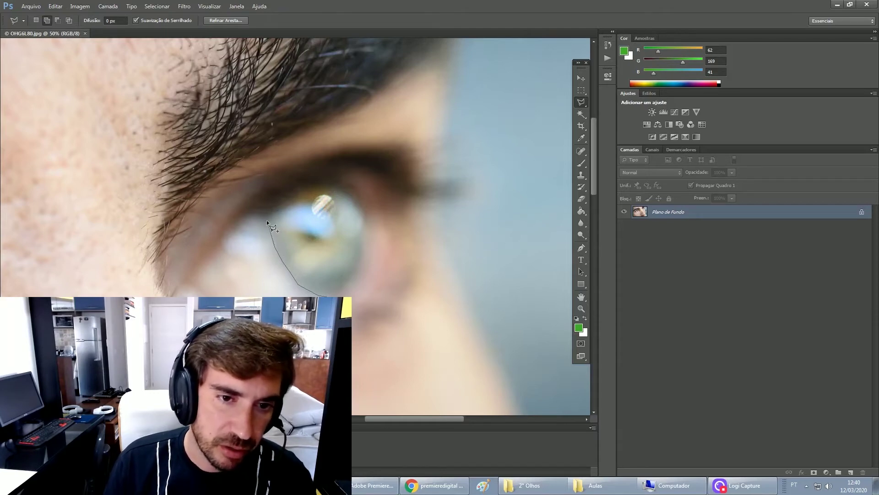
{"action": "left_click", "coordinate": [266, 216]}
{"action": "mouse_move", "coordinate": [270, 197]}
{"action": "left_mouse_down"}
{"action": "mouse_move", "coordinate": [316, 178]}
{"action": "mouse_move", "coordinate": [334, 181]}
{"action": "mouse_move", "coordinate": [365, 214]}
{"action": "mouse_move", "coordinate": [357, 270]}
{"action": "mouse_move", "coordinate": [340, 293]}
{"action": "mouse_move", "coordinate": [320, 297]}
{"action": "left_mouse_up"}
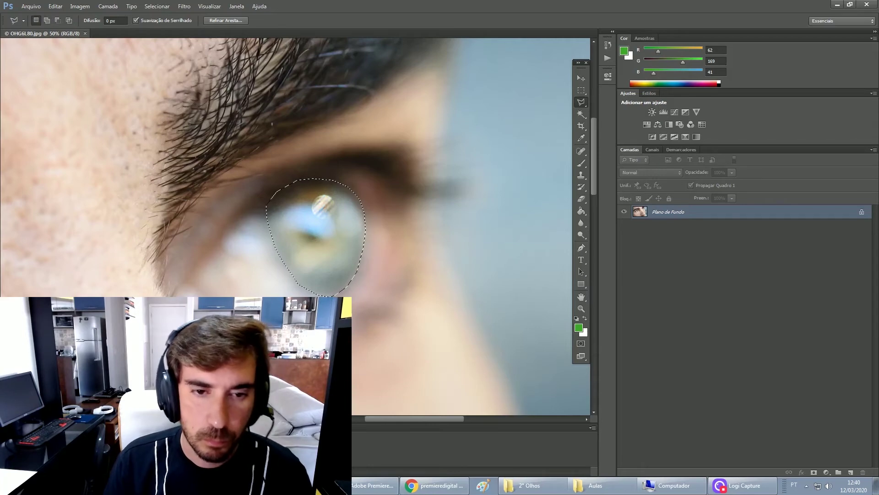
Pick a darker yellow-green foreground colour in the Color Picker.
{"action": "key", "text": "ctrl+minus"}
{"action": "key", "text": "ctrl+minus"}
{"action": "key", "text": "ctrl+minus"}
{"action": "key", "text": "ctrl+minus"}
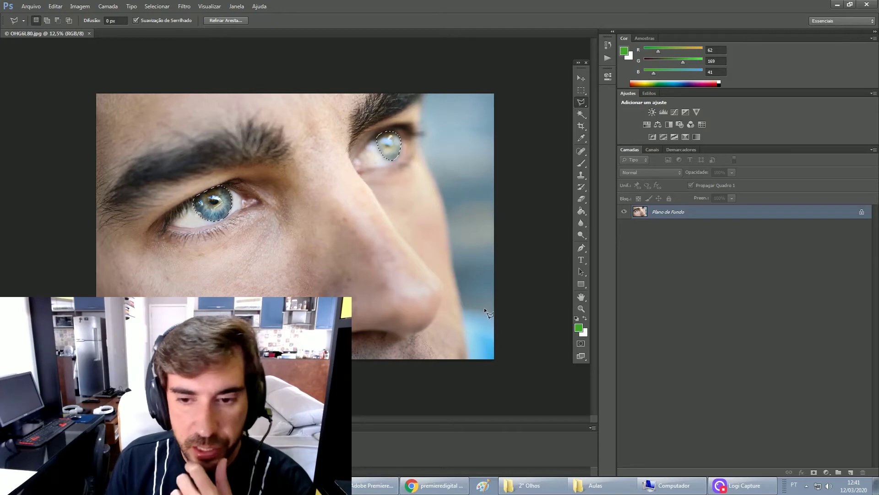
{"action": "left_click", "coordinate": [578, 328]}
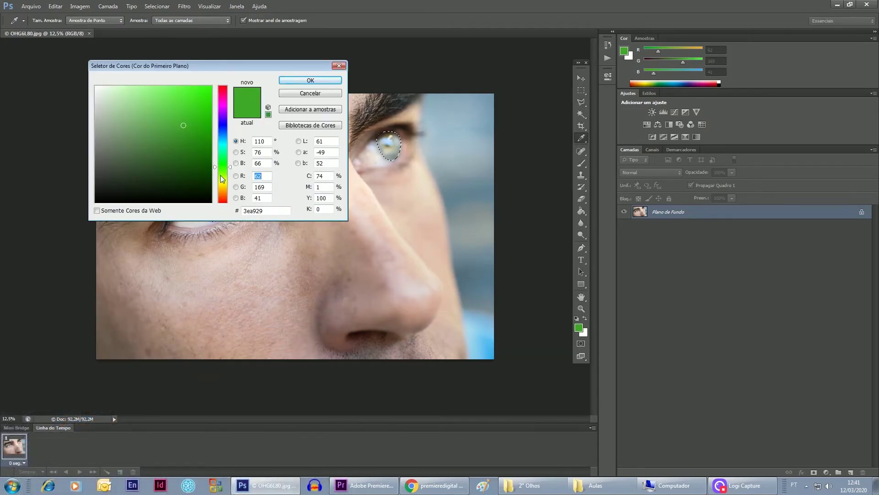
{"action": "left_click_drag", "start_coordinate": [220, 176], "coordinate": [223, 182]}
{"action": "left_click_drag", "start_coordinate": [178, 150], "coordinate": [180, 113]}
Fill both irises with the yellow-green on new layer Camada 1, then deselect.
{"action": "left_click", "coordinate": [311, 81]}
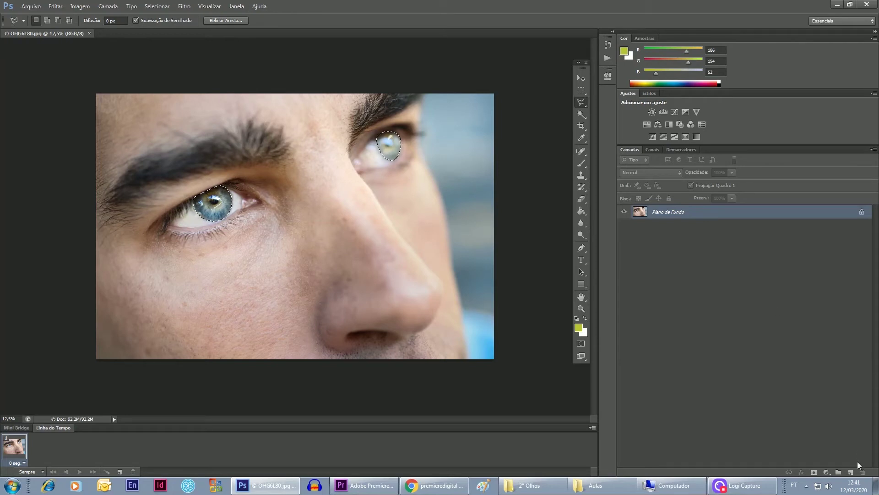
{"action": "left_click", "coordinate": [851, 472]}
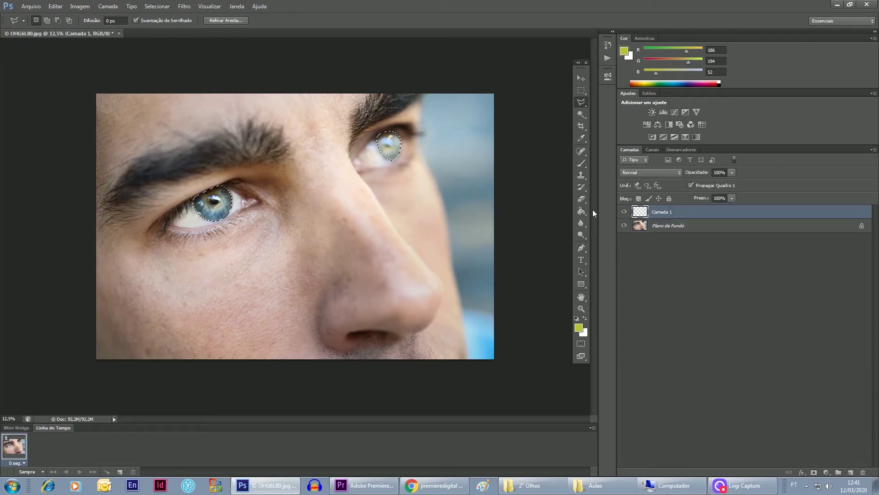
{"action": "left_click", "coordinate": [581, 211]}
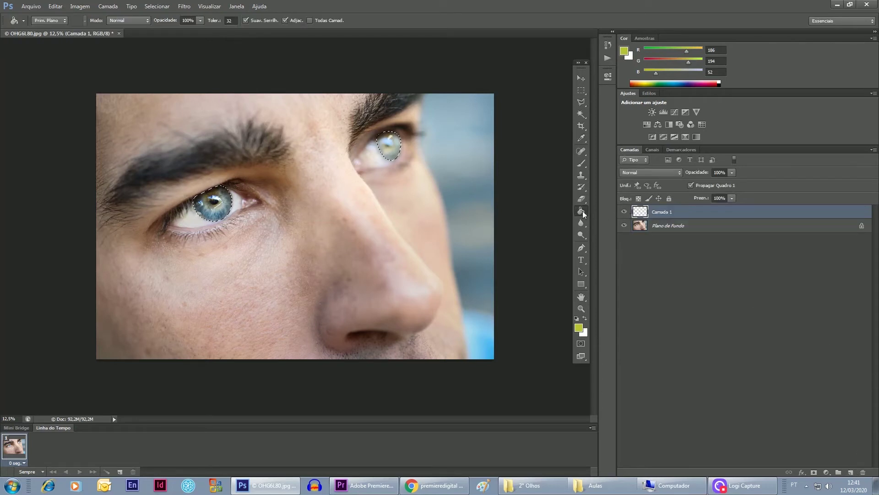
{"action": "left_click", "coordinate": [224, 209]}
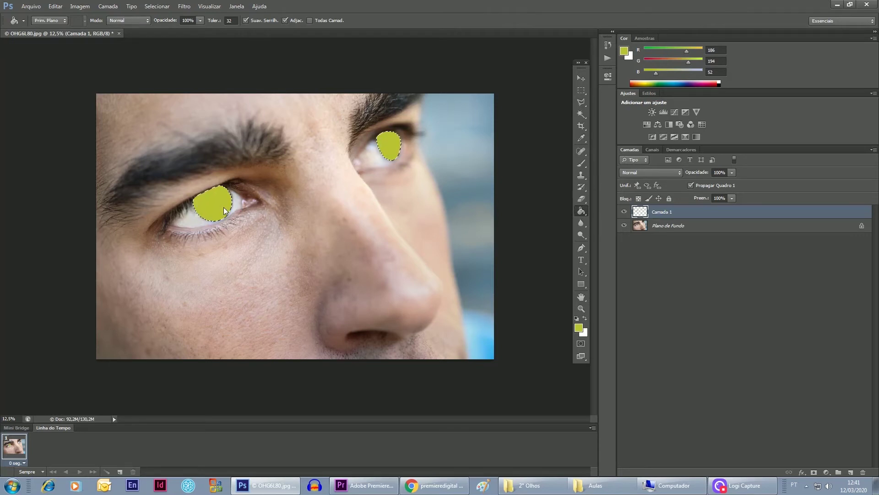
{"action": "key", "text": "ctrl+d"}
{"action": "left_click", "coordinate": [675, 176]}
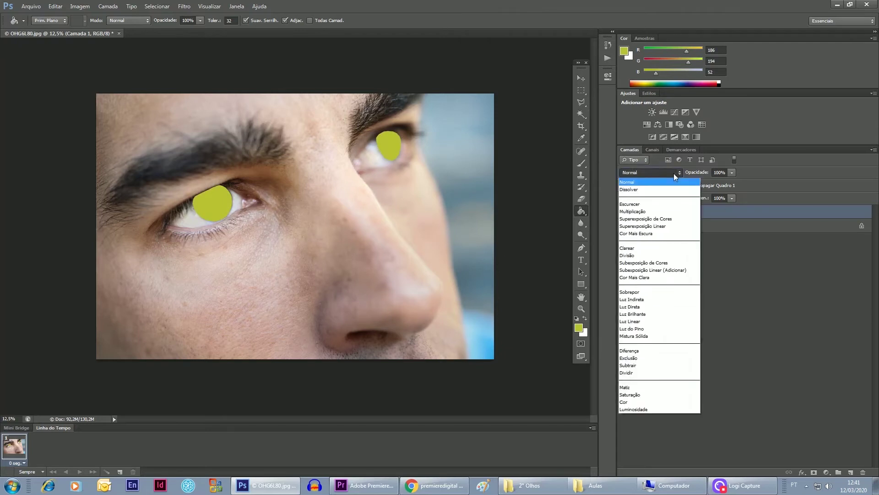
Set Camada 1 to the Color (Cor) blend mode at 28% opacity.
{"action": "left_click", "coordinate": [623, 406]}
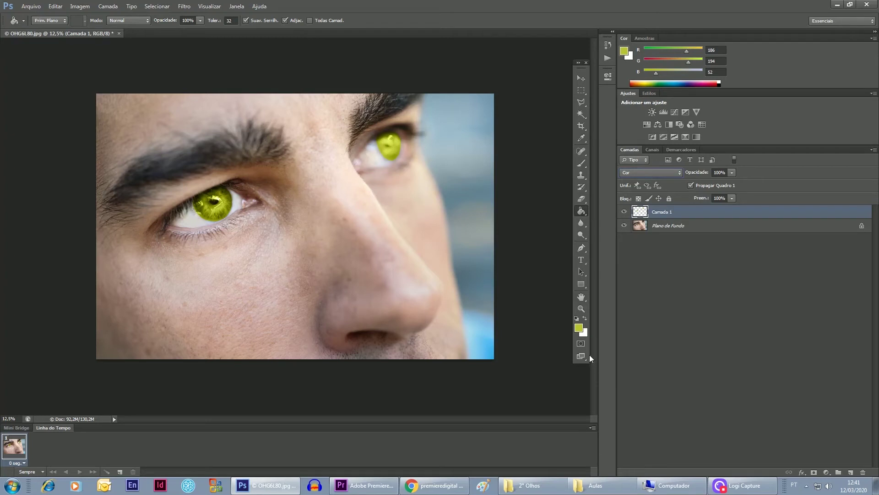
{"action": "left_click", "coordinate": [732, 172]}
{"action": "left_click_drag", "start_coordinate": [730, 184], "coordinate": [724, 184]}
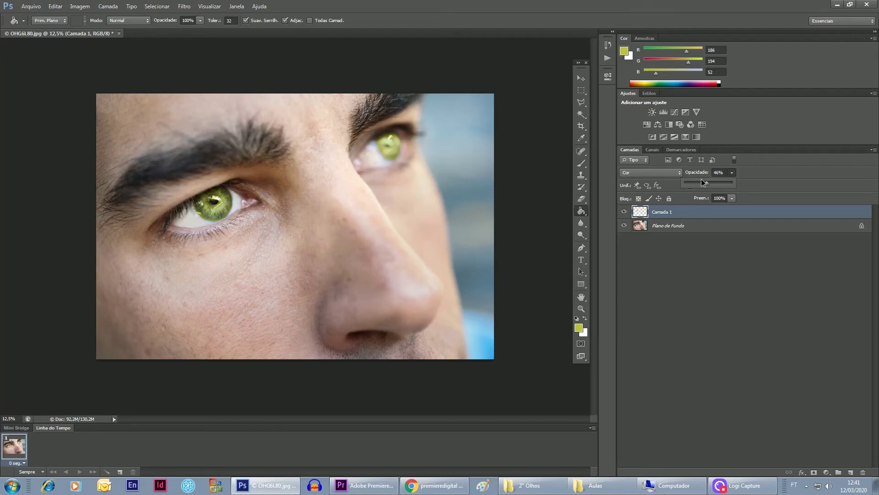
{"action": "left_click", "coordinate": [699, 181]}
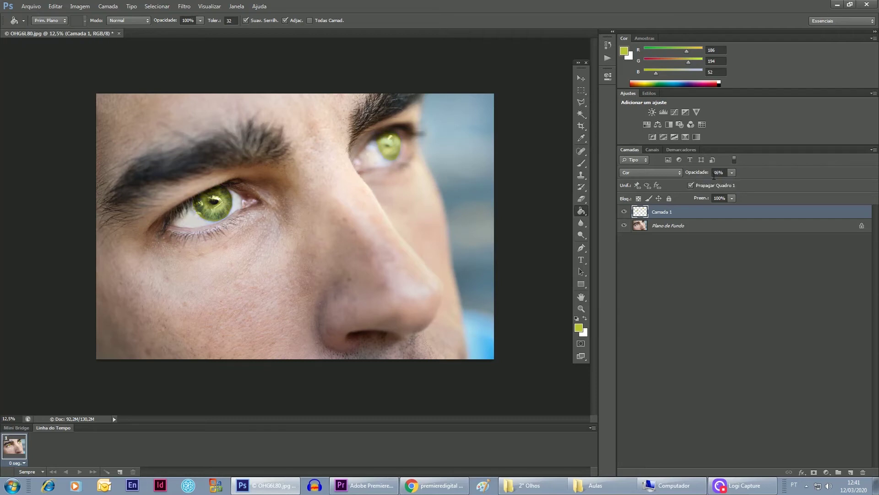
{"action": "left_click", "coordinate": [732, 173]}
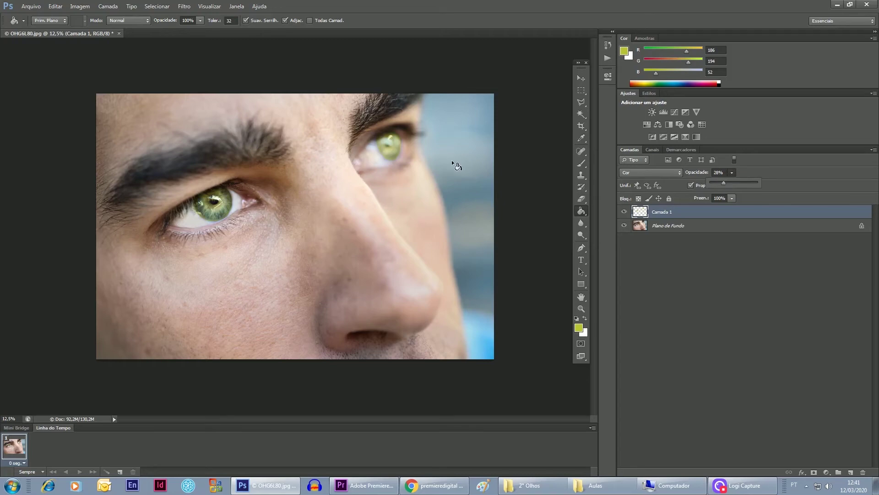
{"action": "left_click", "coordinate": [580, 78]}
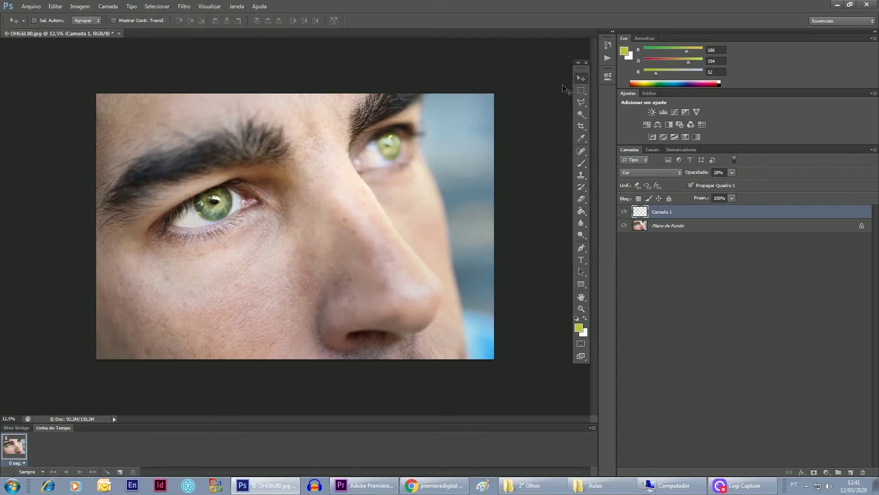
{"action": "key", "text": "ctrl+minus"}
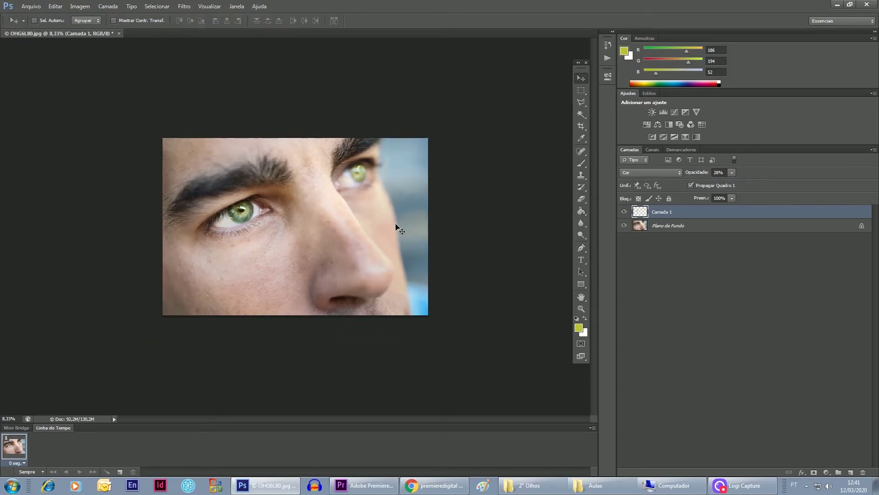
Make a deep, saturated red the foreground colour and select the Paint Bucket.
{"action": "left_click", "coordinate": [579, 328]}
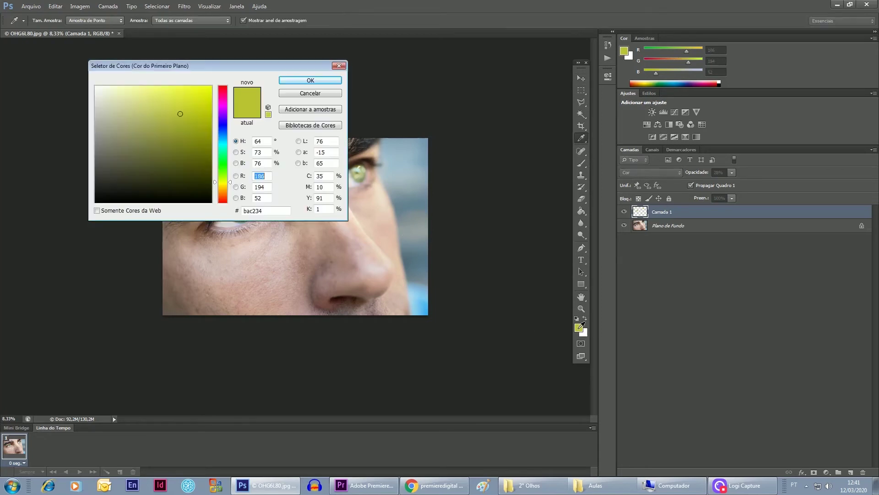
{"action": "left_click_drag", "start_coordinate": [224, 191], "coordinate": [223, 203]}
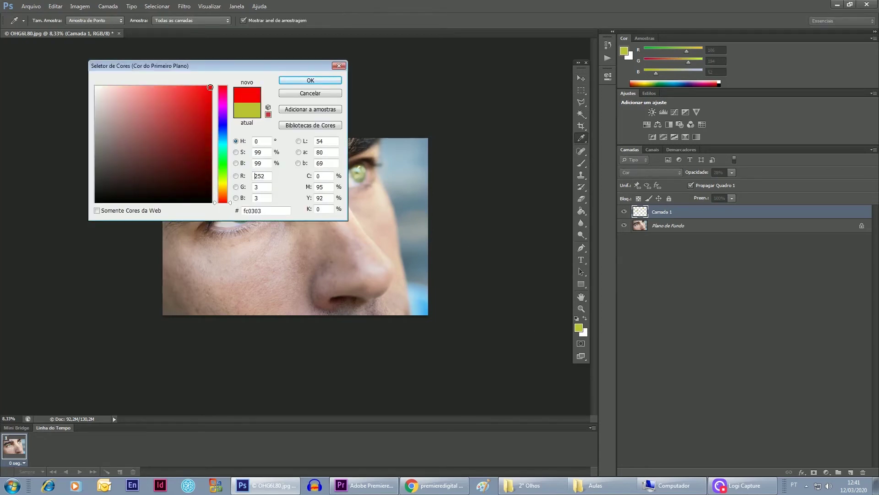
{"action": "mouse_move", "coordinate": [175, 121]}
{"action": "left_mouse_down"}
{"action": "mouse_move", "coordinate": [179, 113]}
{"action": "mouse_move", "coordinate": [171, 114]}
{"action": "left_mouse_up"}
{"action": "left_click_drag", "start_coordinate": [172, 114], "coordinate": [191, 115]}
{"action": "left_click", "coordinate": [310, 82]}
{"action": "key", "text": "v"}
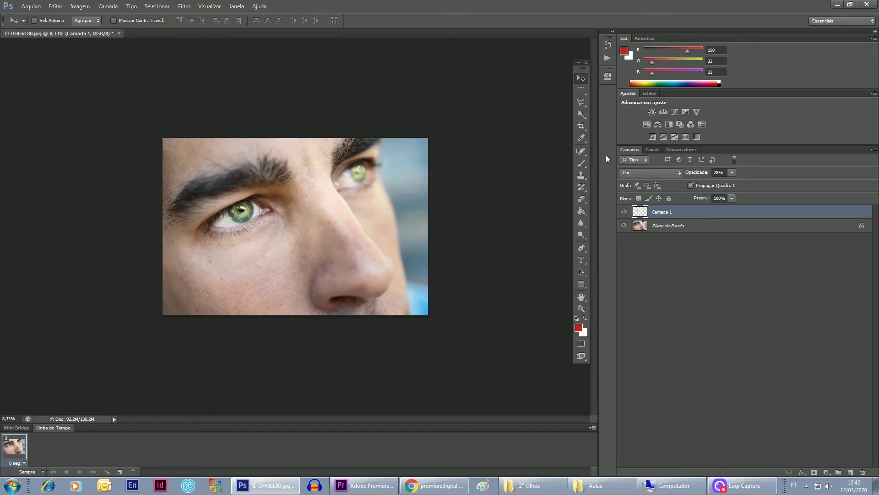
{"action": "left_click", "coordinate": [582, 212]}
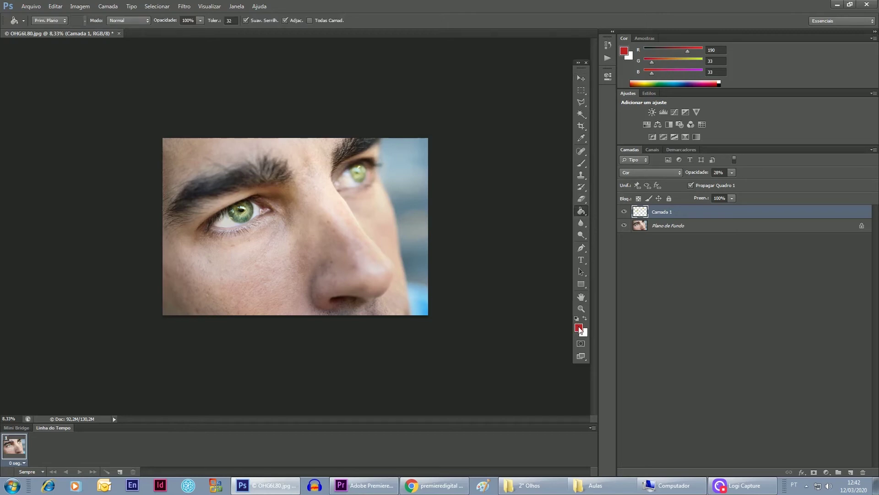
{"action": "left_click", "coordinate": [579, 328]}
{"action": "left_click", "coordinate": [325, 82]}
{"action": "left_click", "coordinate": [364, 176]}
{"action": "left_click", "coordinate": [732, 173]}
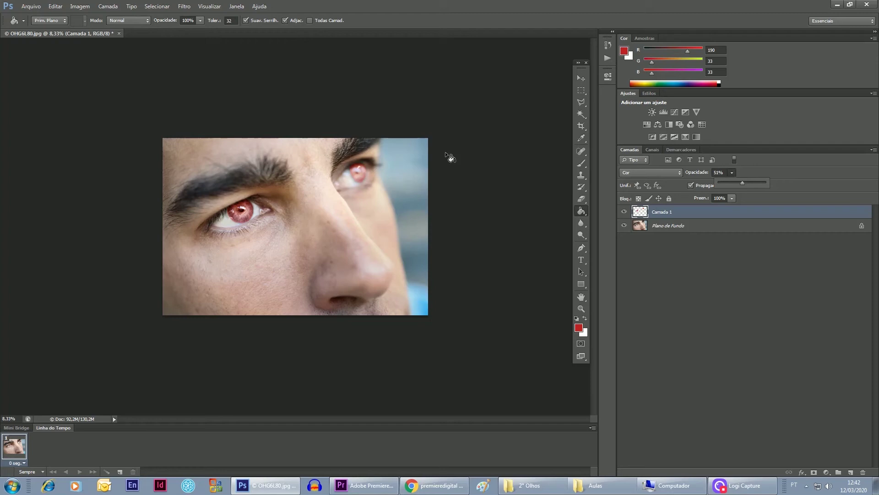
{"action": "key", "text": "ctrl+minus"}
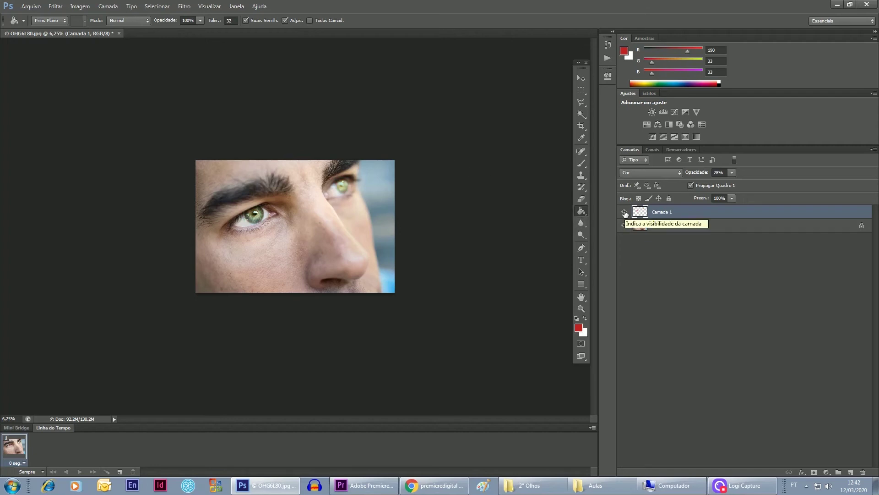
Compare with Camada 1 hidden and shown, then raise its opacity to 55%.
{"action": "left_click", "coordinate": [625, 212]}
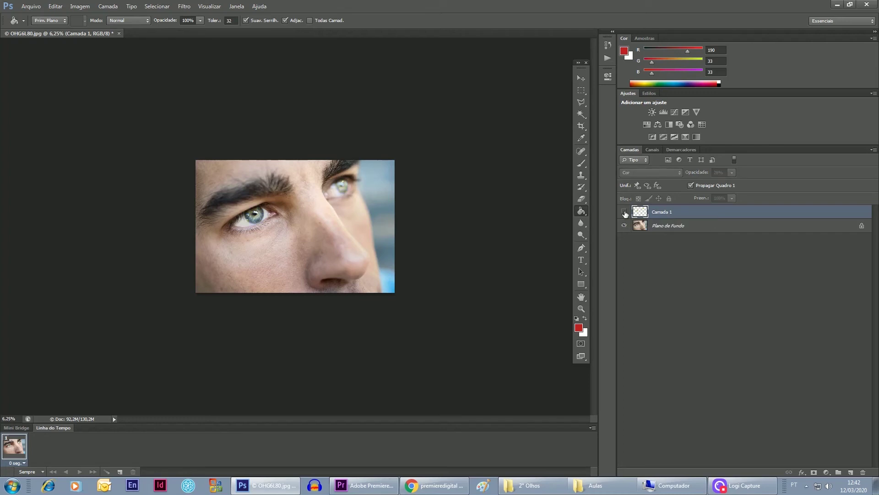
{"action": "left_click", "coordinate": [624, 212]}
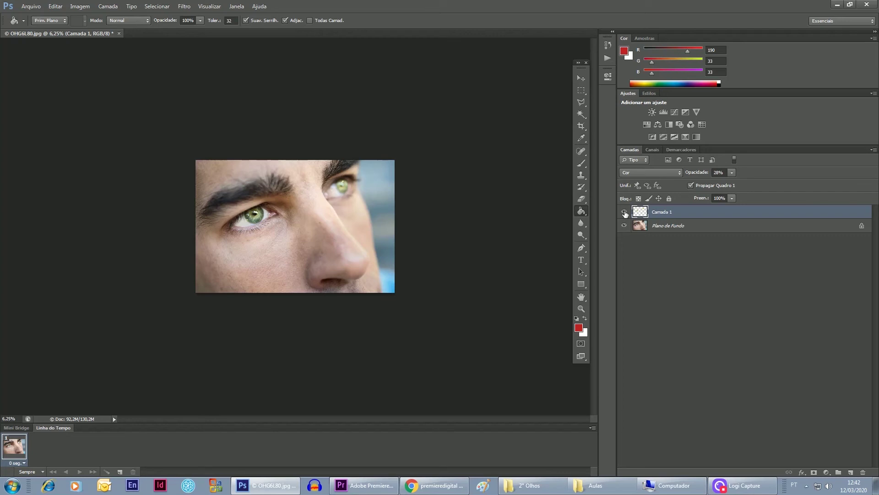
{"action": "left_click_drag", "start_coordinate": [732, 177], "coordinate": [735, 185]}
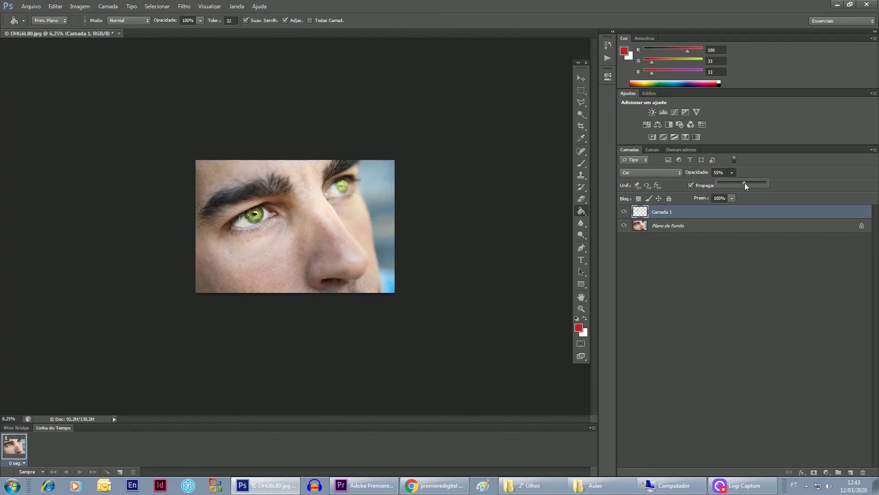
{"action": "left_click", "coordinate": [581, 78]}
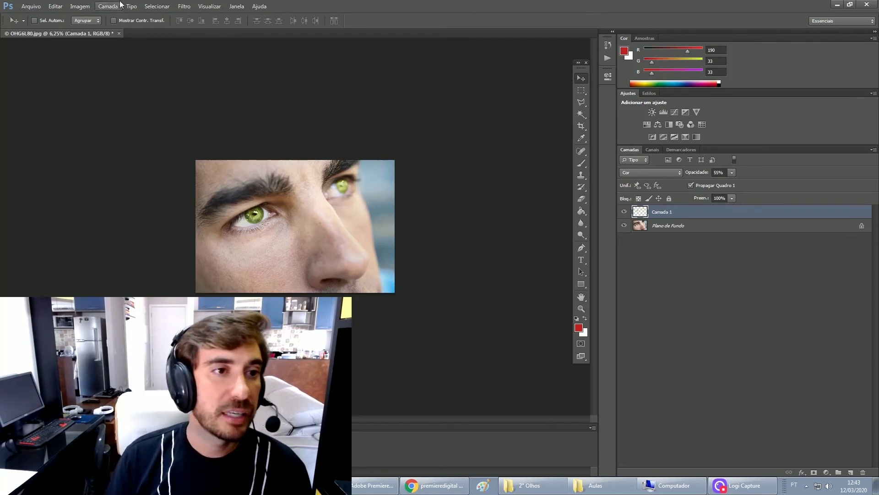
{"action": "left_click", "coordinate": [30, 7]}
Save the image as JPEG 'OHG6L80 1' in 2° Olhos, then close it without saving.
{"action": "left_click", "coordinate": [99, 113]}
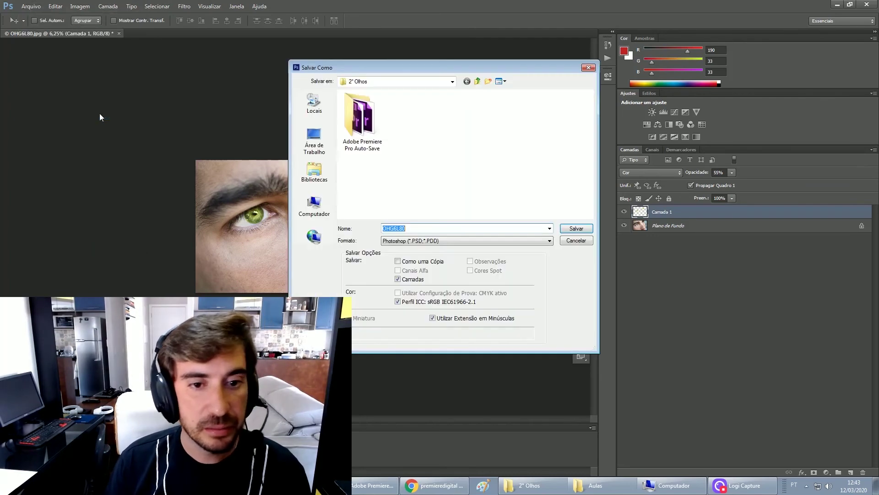
{"action": "left_click", "coordinate": [409, 241]}
{"action": "left_click", "coordinate": [424, 305]}
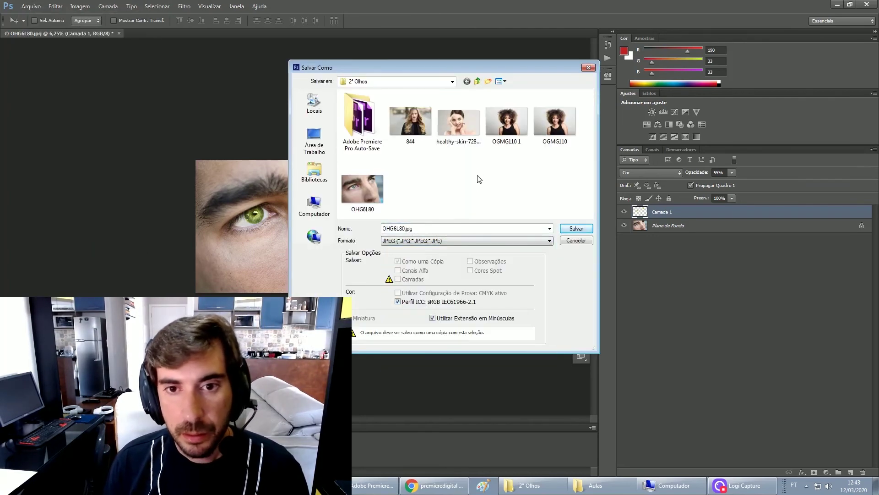
{"action": "left_click", "coordinate": [364, 189]}
{"action": "left_click", "coordinate": [431, 228]}
{"action": "key", "text": "Return"}
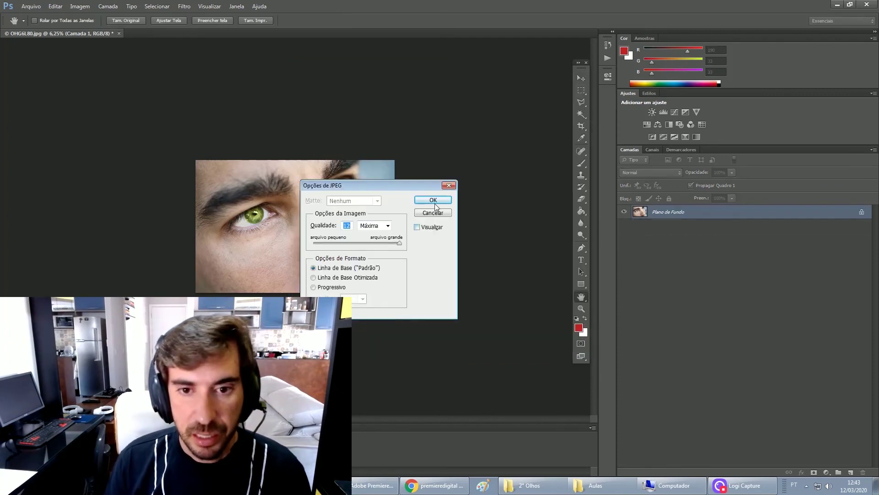
{"action": "left_click", "coordinate": [433, 200]}
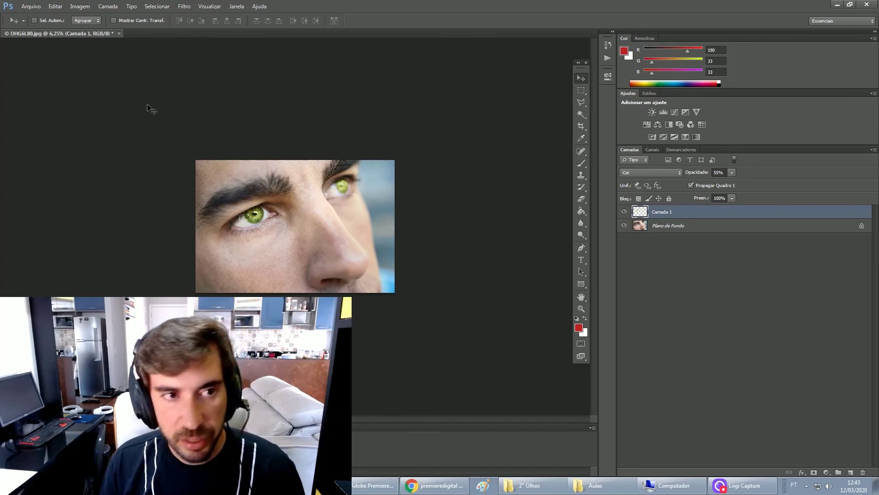
{"action": "left_click", "coordinate": [118, 33]}
{"action": "left_click", "coordinate": [436, 181]}
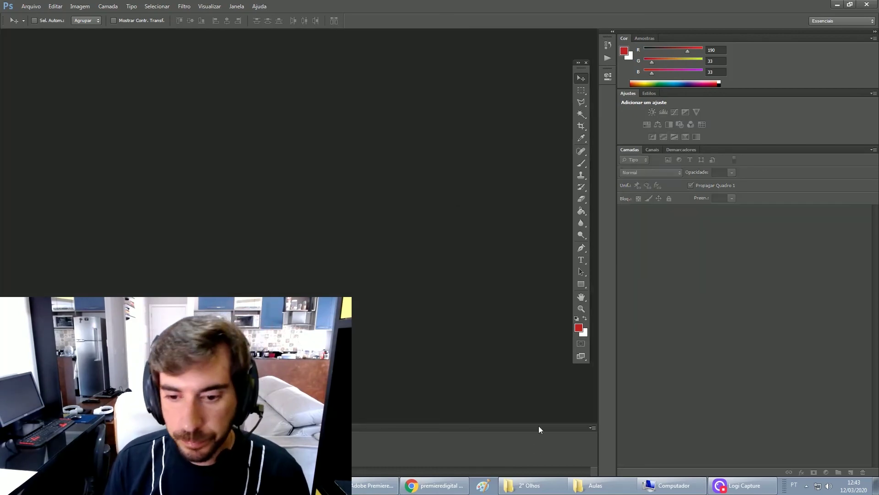
Open OHG6L80 from the 2° Olhos folder in a maximized Windows Photo Viewer.
{"action": "left_click", "coordinate": [554, 491]}
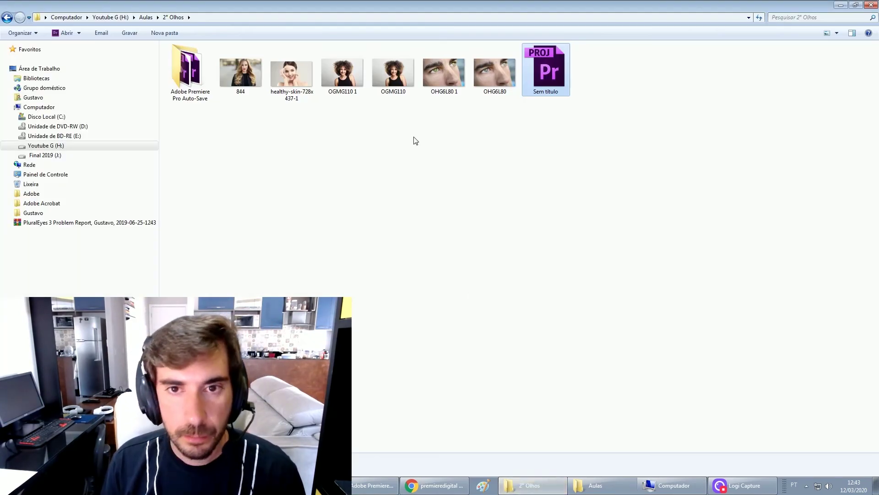
{"action": "double_click", "coordinate": [490, 81]}
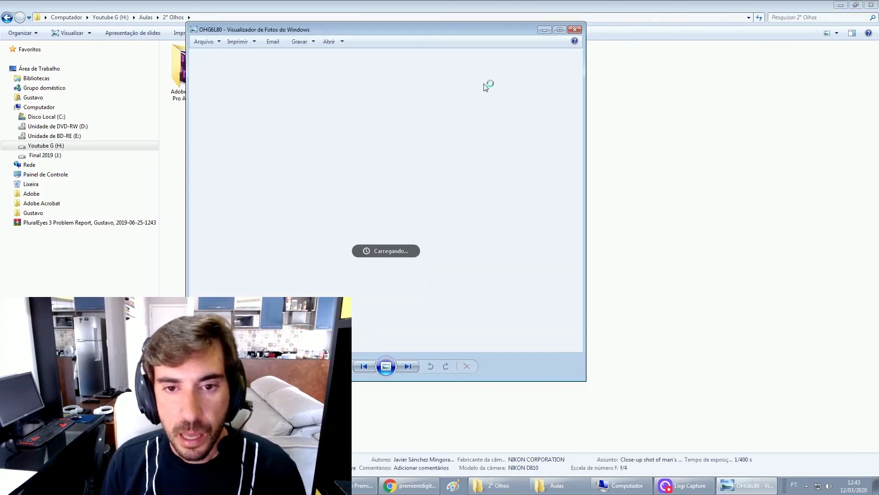
{"action": "double_click", "coordinate": [554, 30]}
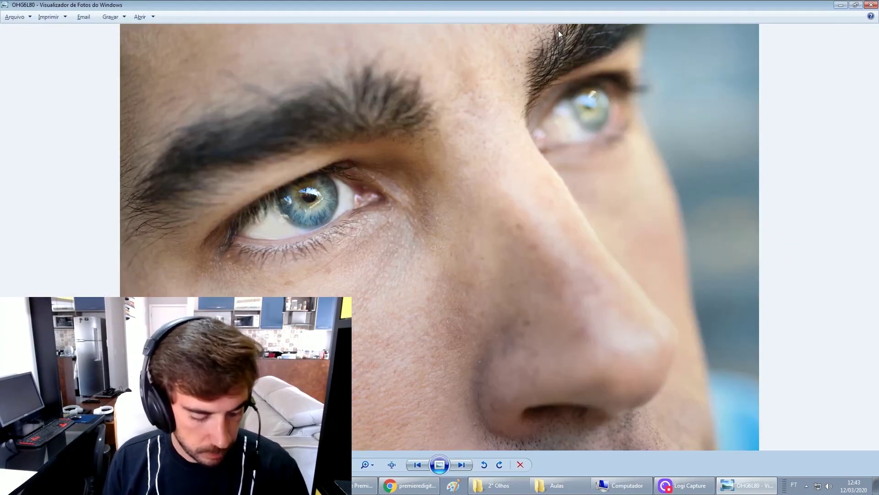
Flip between the blue-eyed original and green-eyed OHG6L80 1, then close the viewer.
{"action": "left_click", "coordinate": [416, 464]}
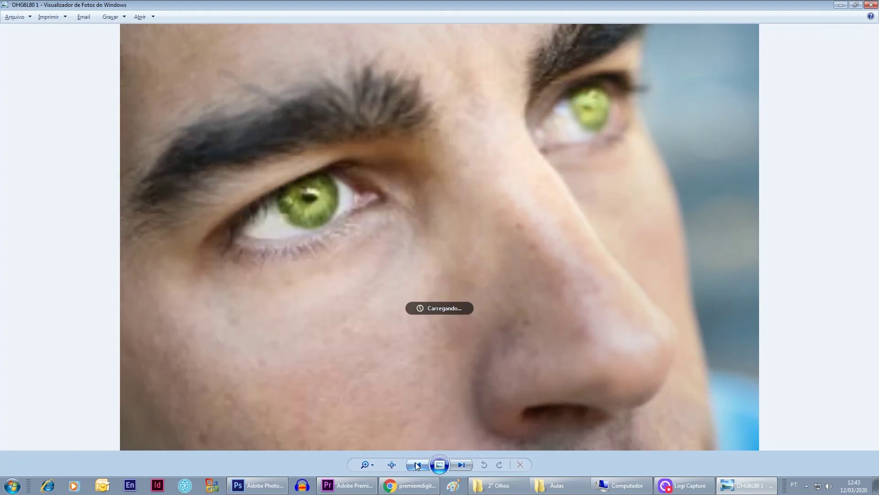
{"action": "left_click", "coordinate": [416, 464]}
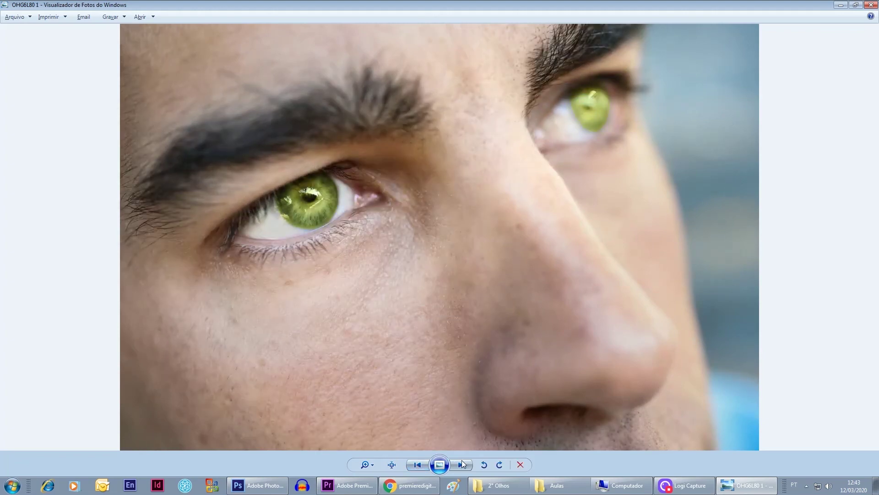
{"action": "left_click", "coordinate": [416, 466]}
{"action": "left_click", "coordinate": [871, 6]}
{"action": "left_click", "coordinate": [455, 174]}
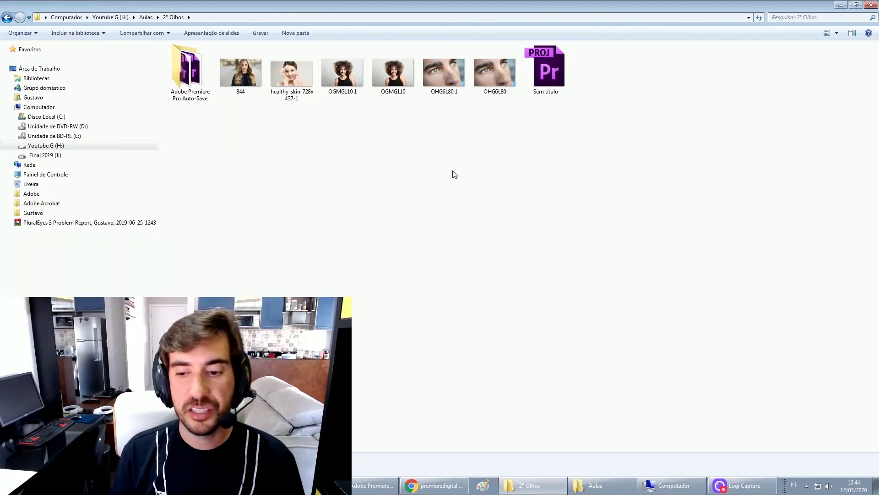